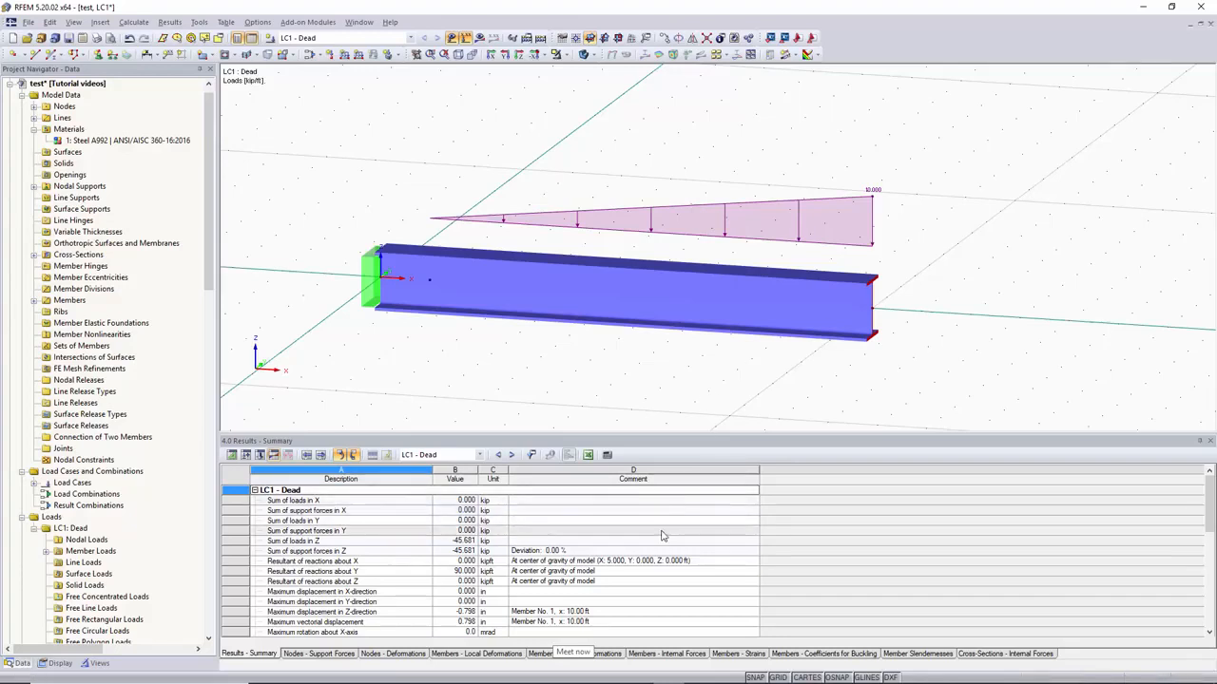
Create a new 3D model named "Video 4" in the Tutorial videos project
left_click(14, 39)
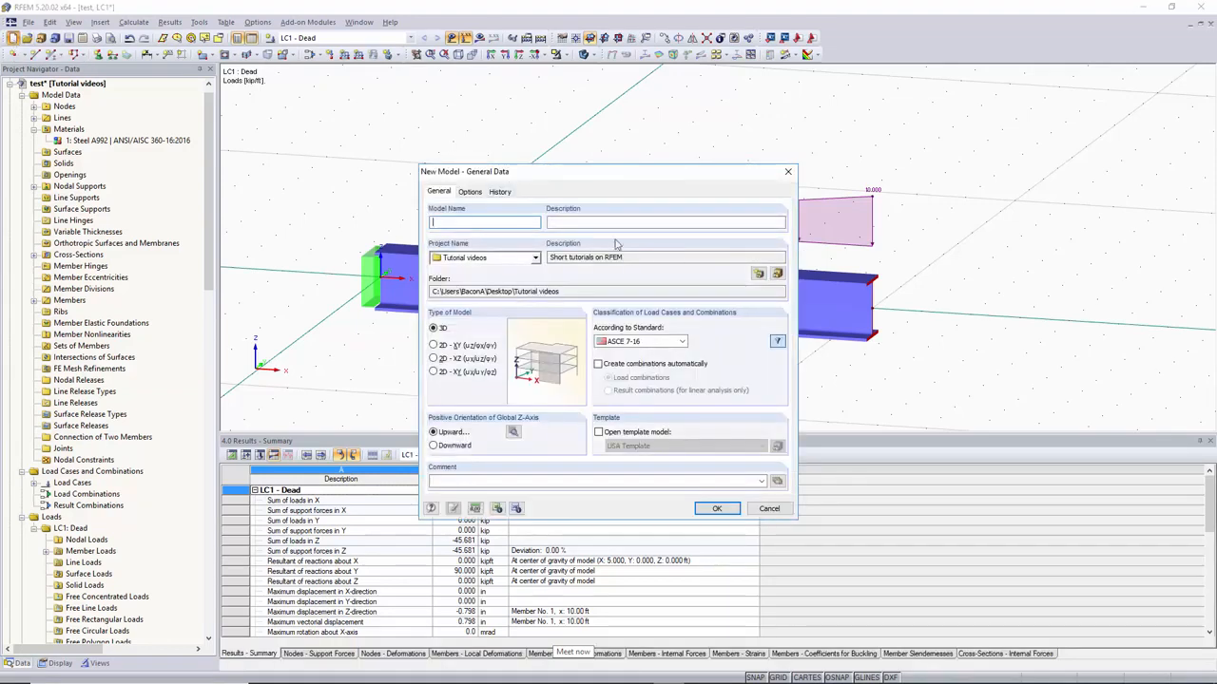
type("Video 4")
left_click(719, 508)
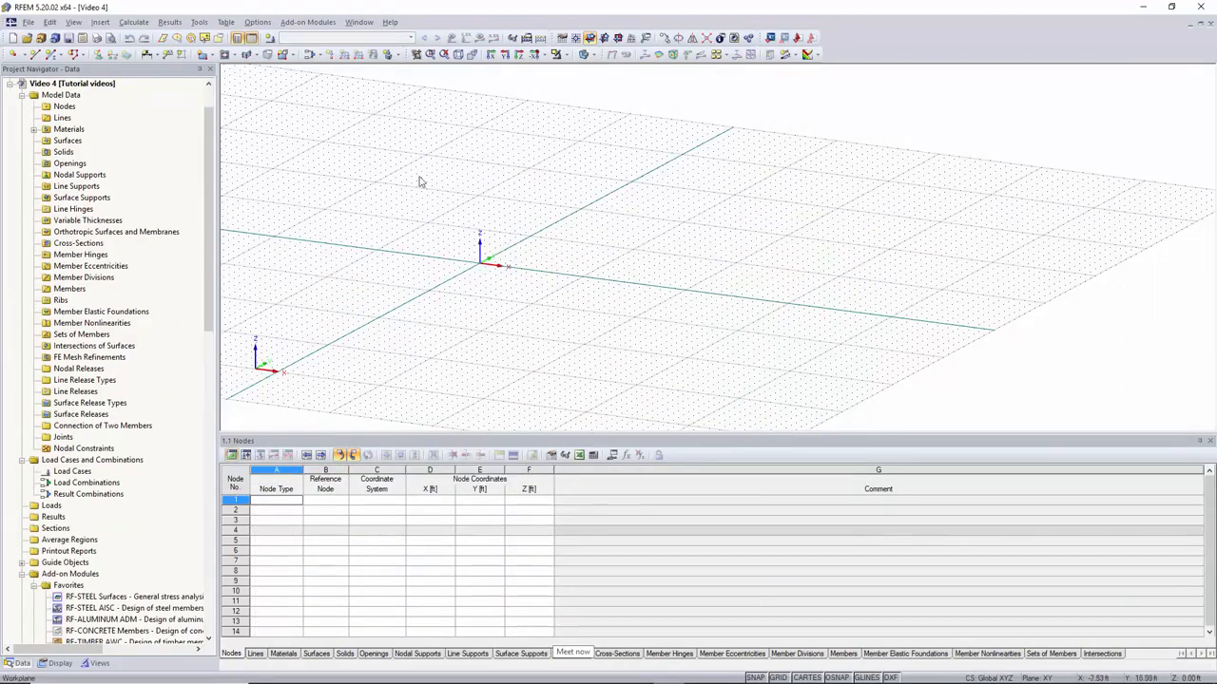
Place two standard nodes graphically, one at the grid origin and one at X = 10 ft on the X-axis
left_click(123, 25)
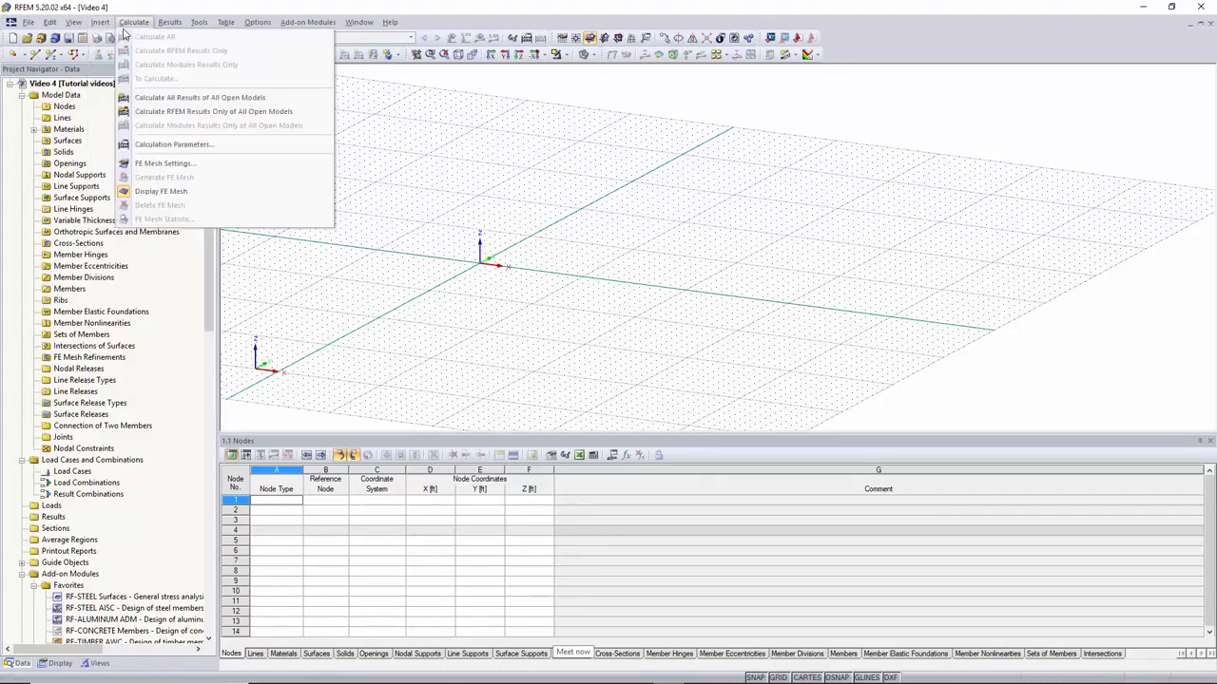
mouse_move(101, 22)
mouse_move(326, 43)
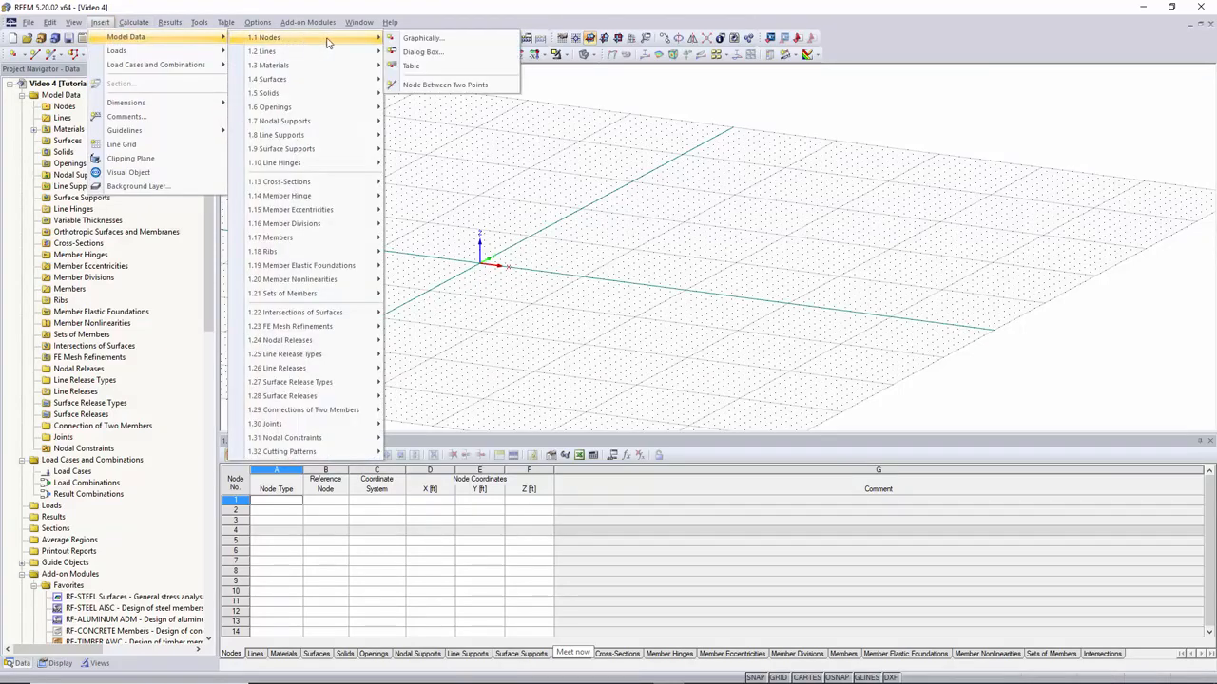
left_click(438, 43)
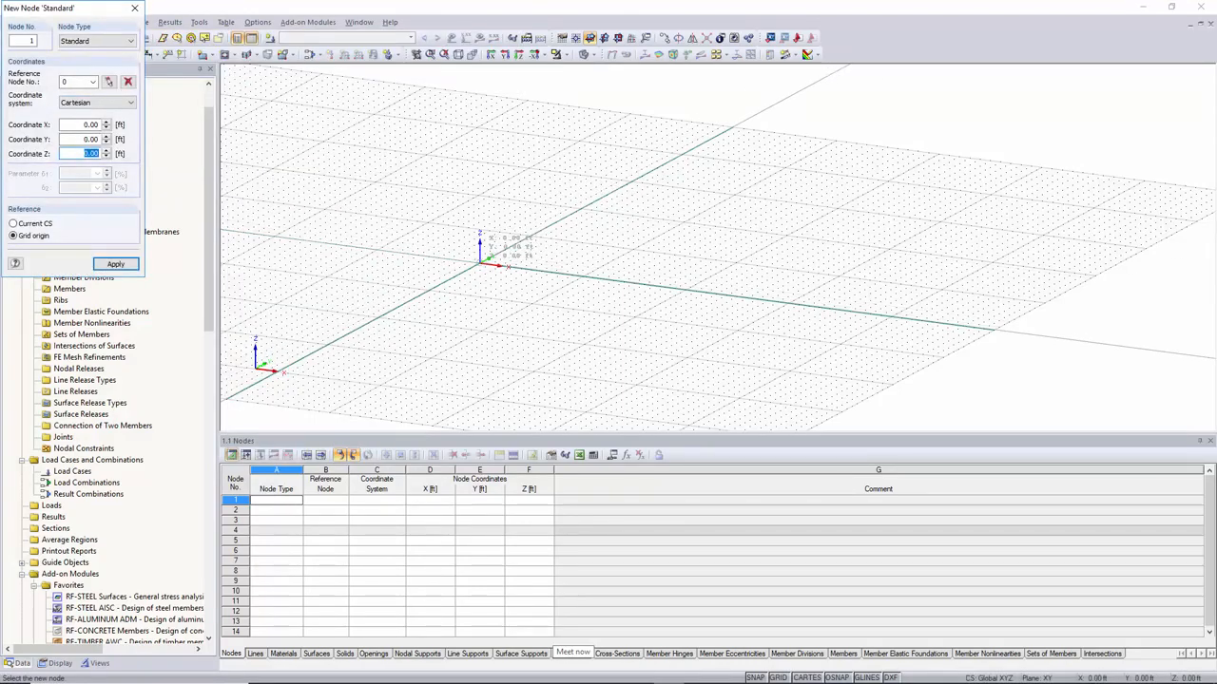
left_click(480, 264)
scroll(480, 264, "up", 3)
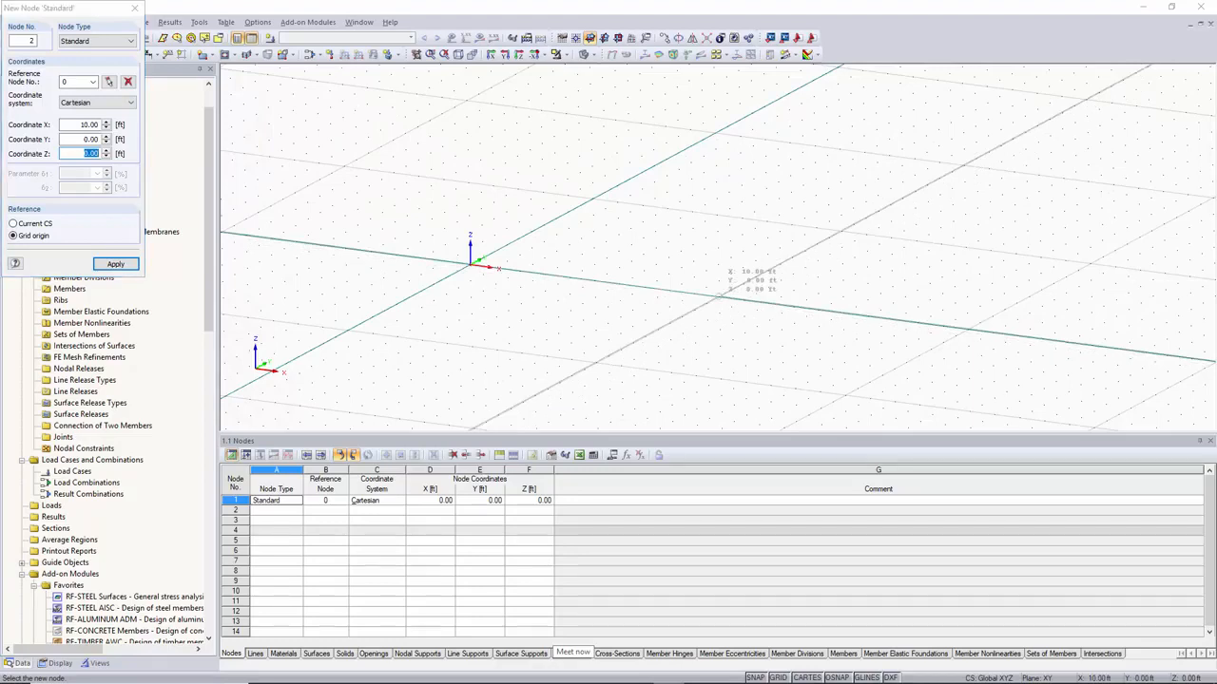
left_click(719, 296)
key("Escape")
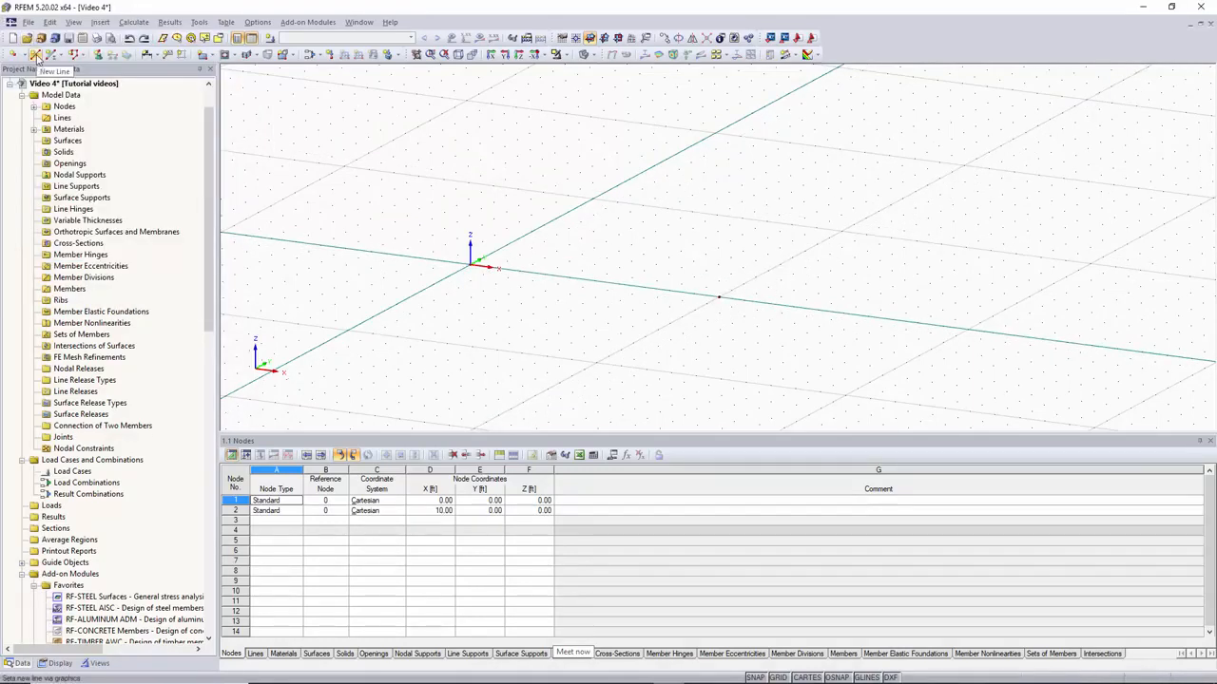
Draw a straight line from the origin node to the node at X = 10 ft
left_click(35, 56)
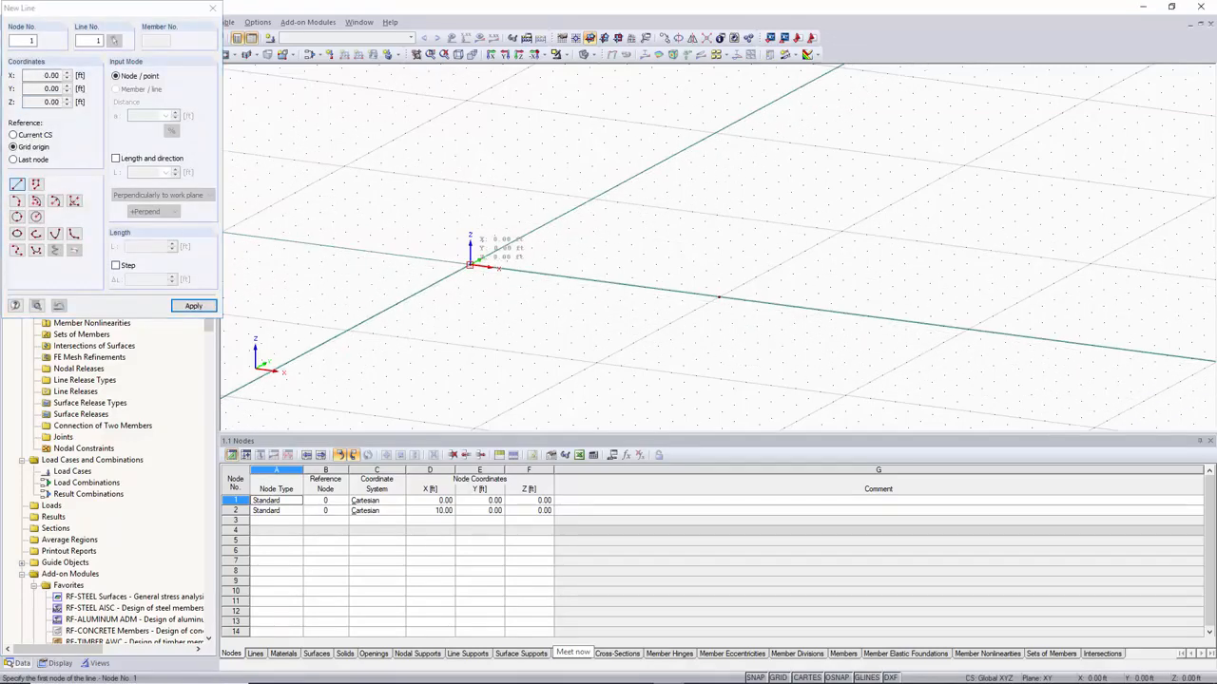
left_click(470, 264)
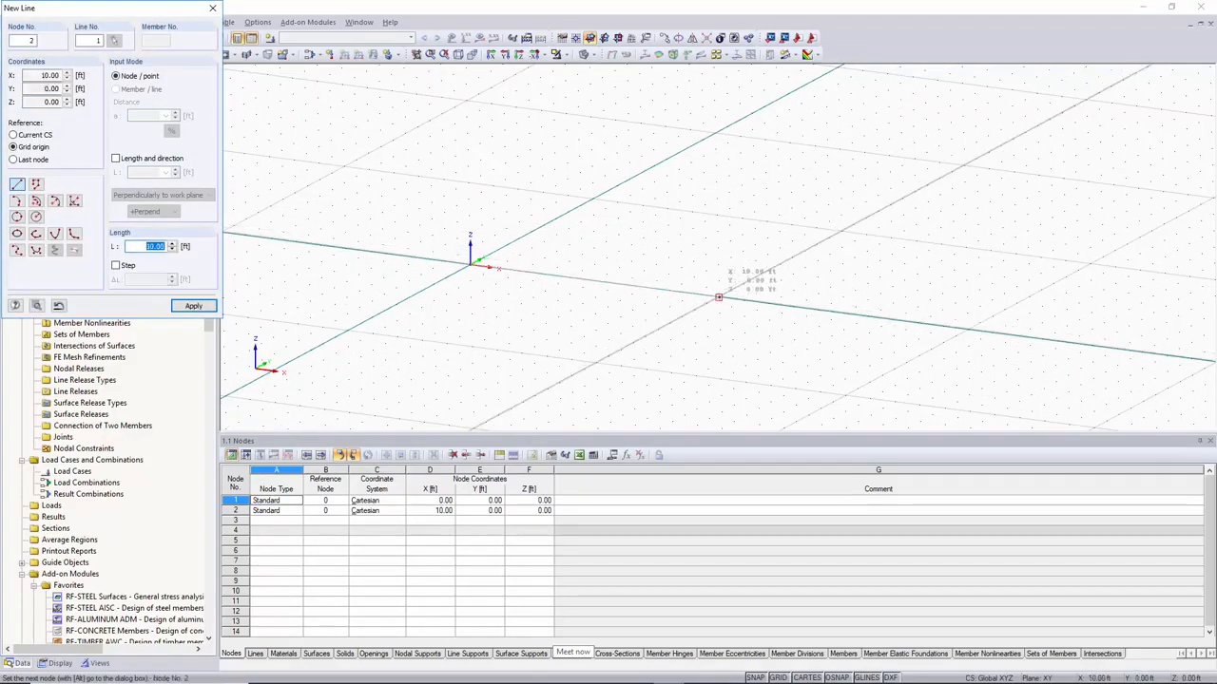
left_click(718, 298)
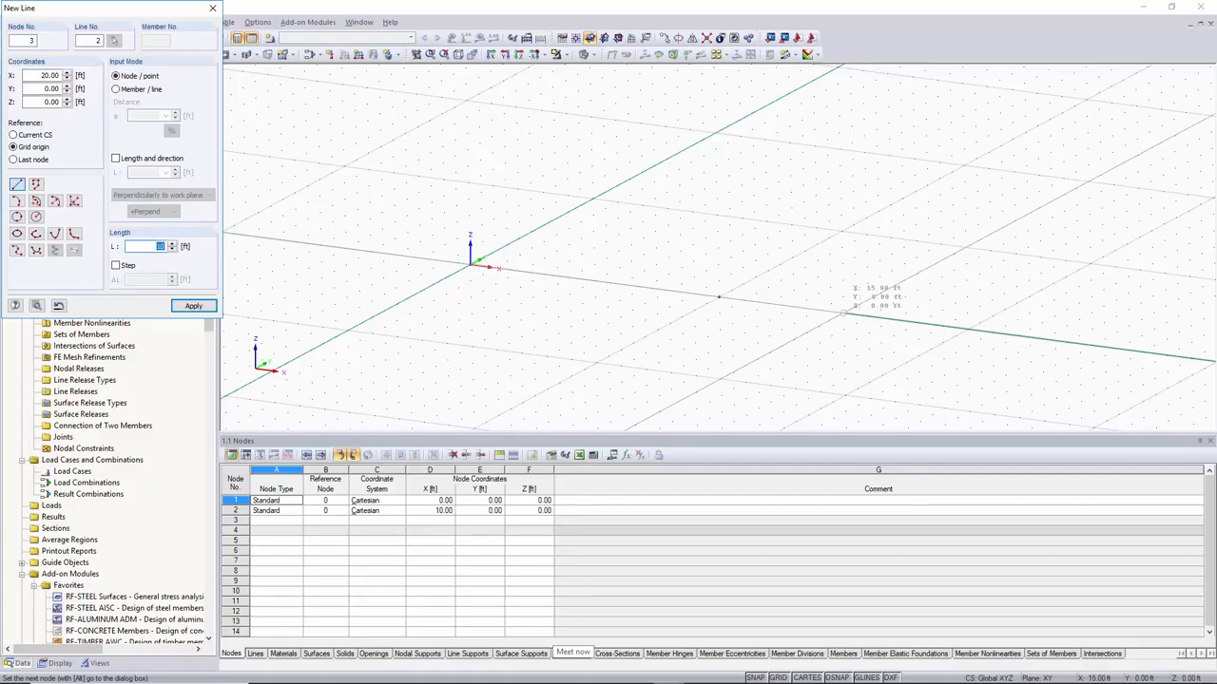
Add a second 10 ft line segment along the X-axis and undo it
key("Return")
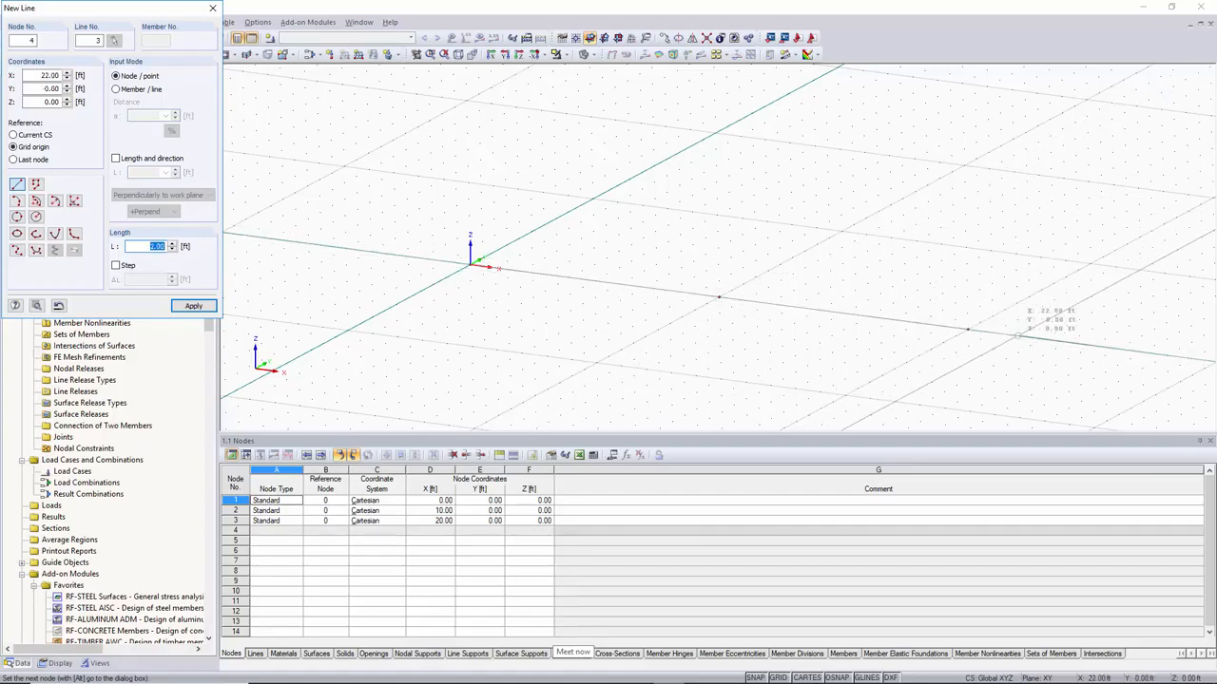
key("Escape")
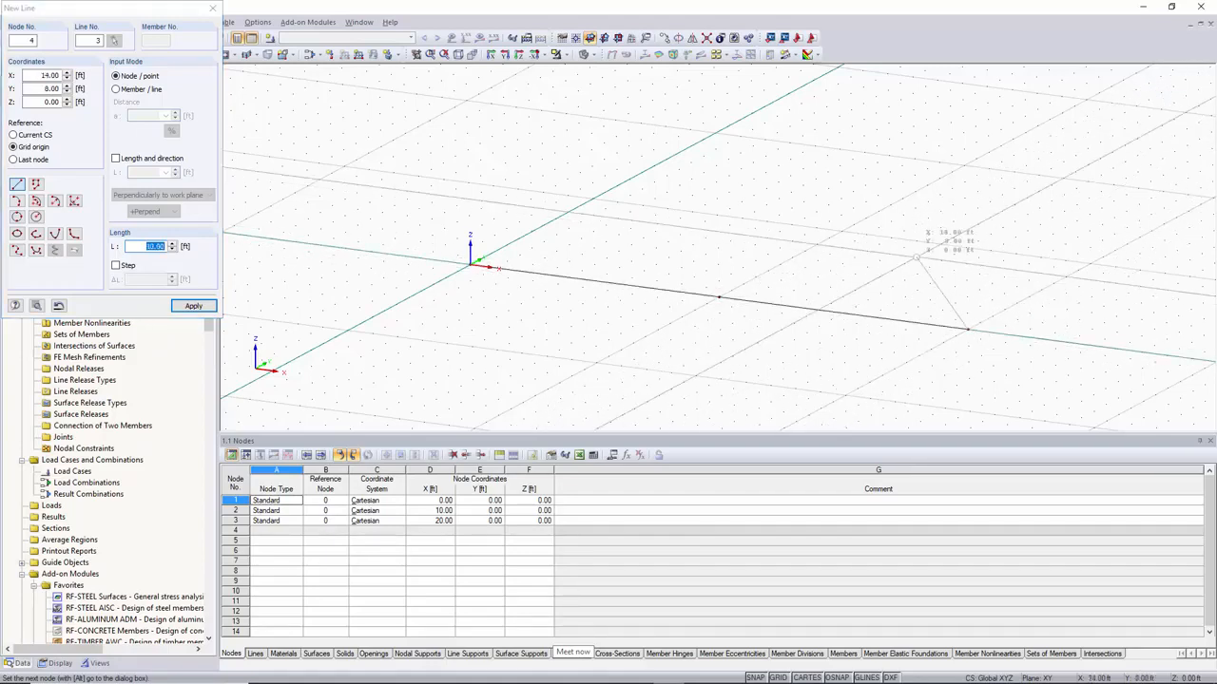
key("Escape")
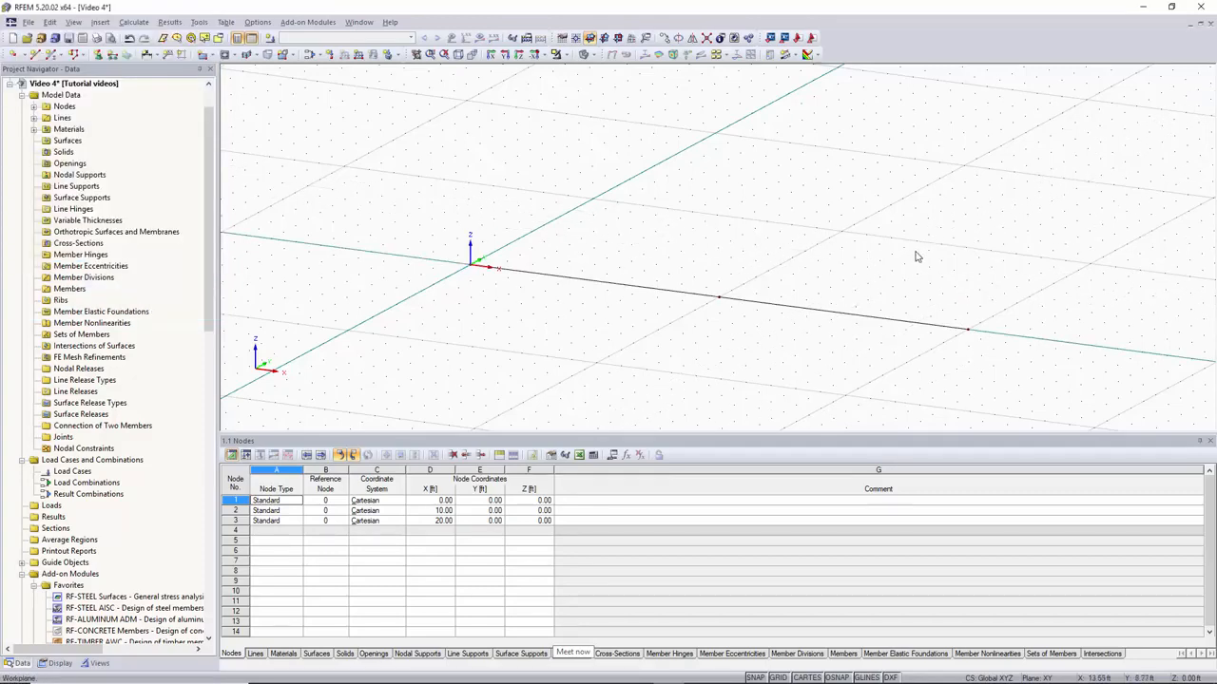
key("ctrl+z")
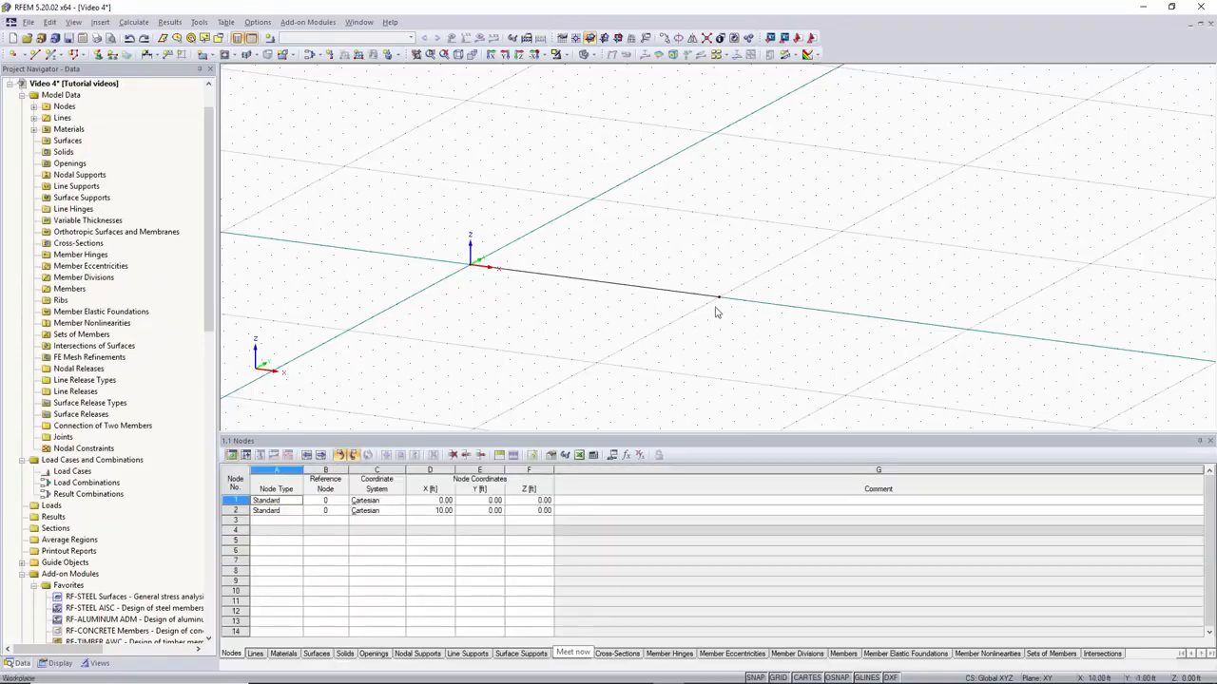
Check which material is defined in the model data
scroll(703, 231, "up", 1)
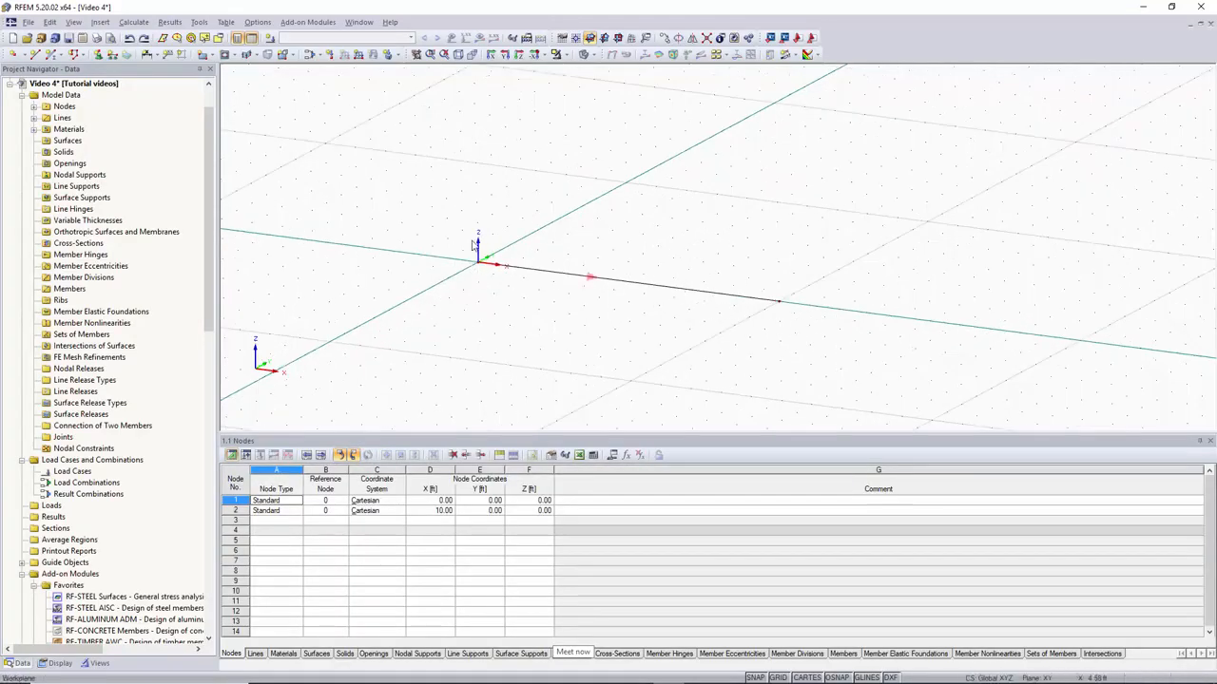
left_click(33, 130)
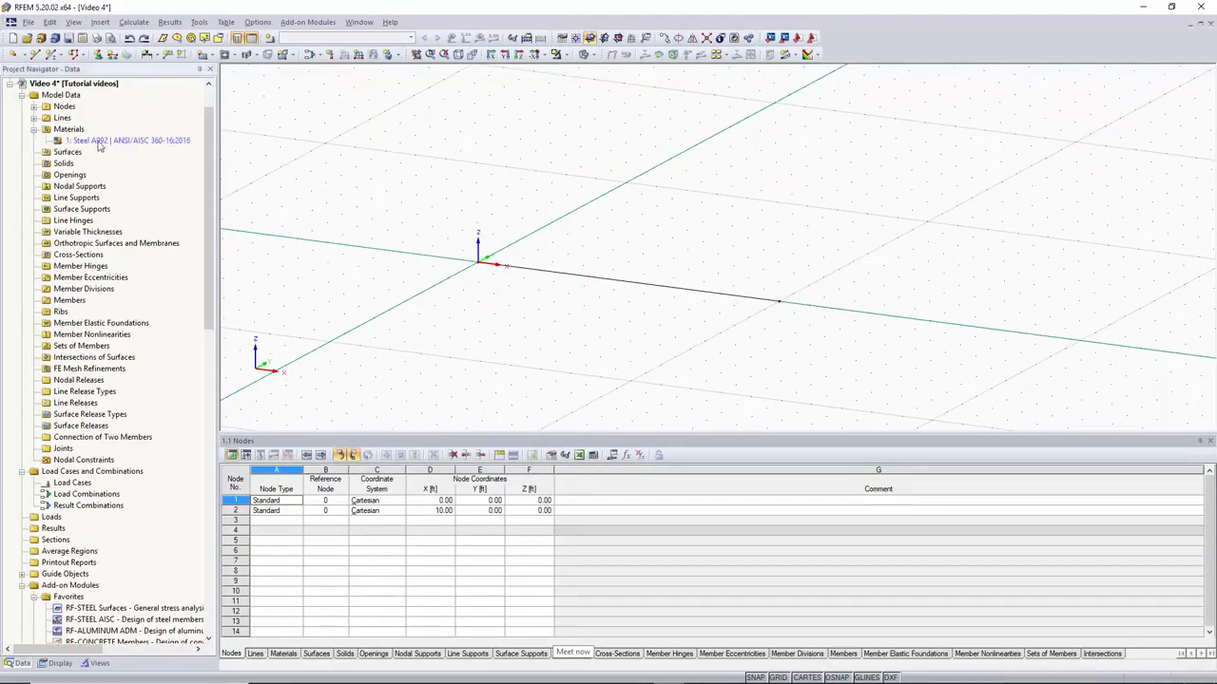
left_click(34, 130)
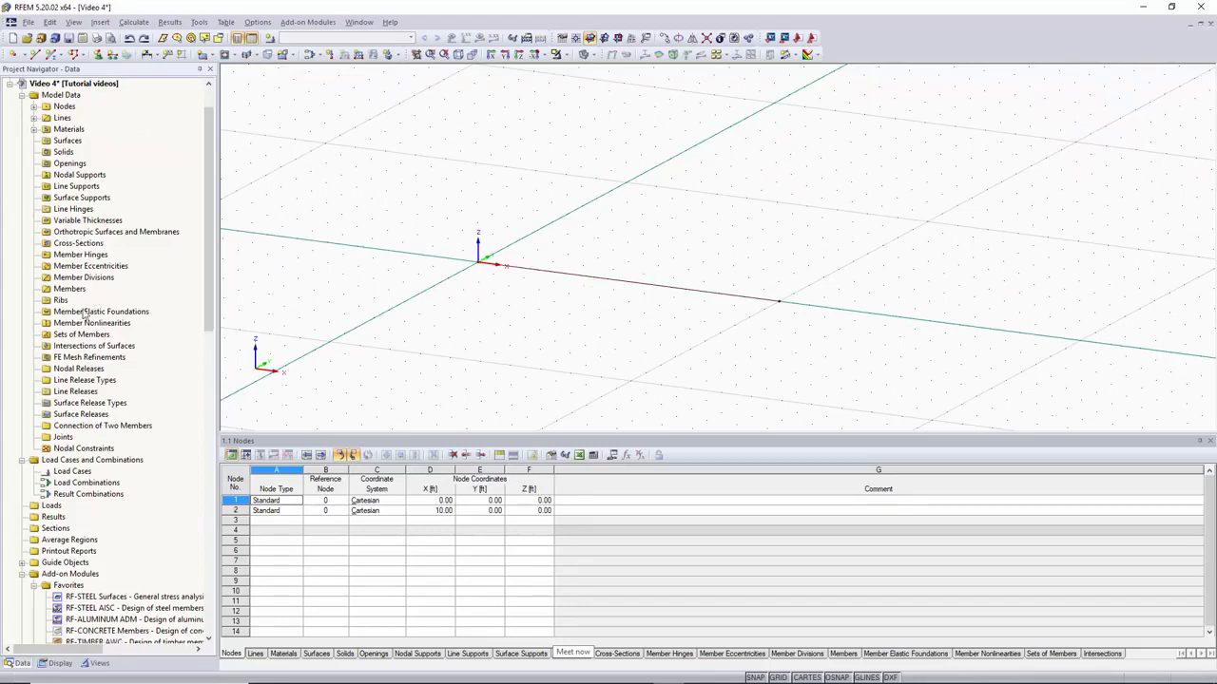
Delete the line together with both of its end nodes
middle_click_drag(741, 299, 791, 240)
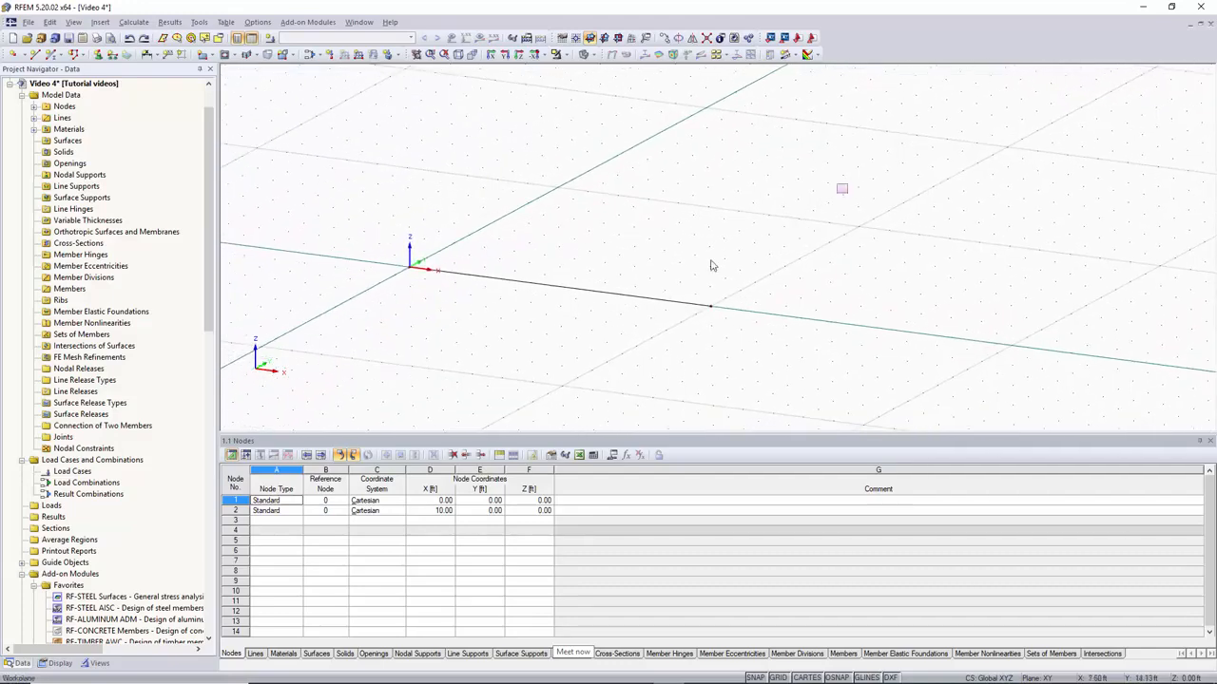
left_click_drag(849, 183, 341, 357)
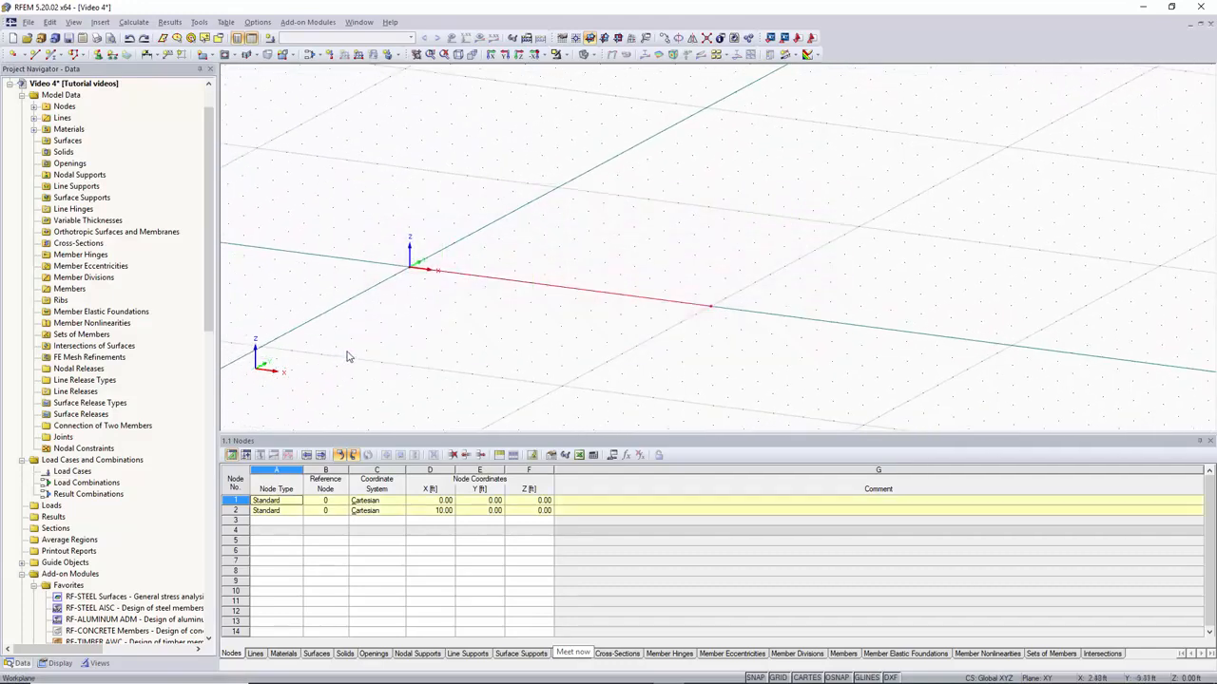
key("Delete")
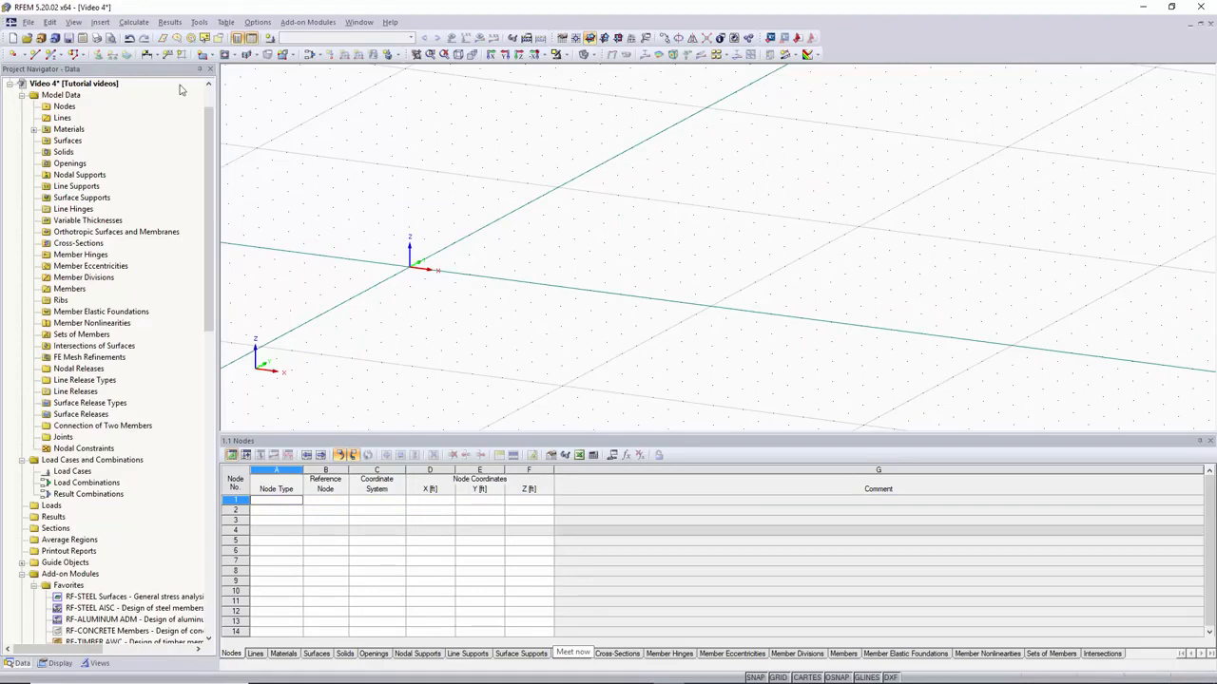
Start a new beam member, assign it the AISC 15 W 27x84 section in Steel A992, and review the section properties
left_click(51, 55)
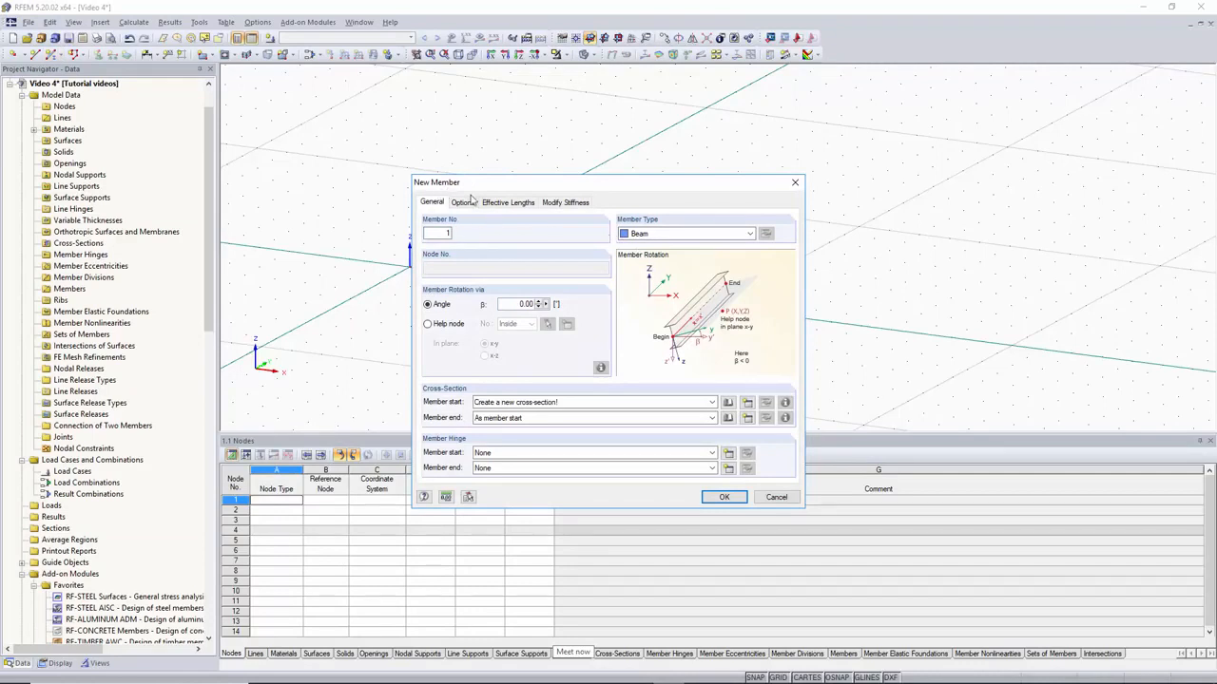
left_click(728, 403)
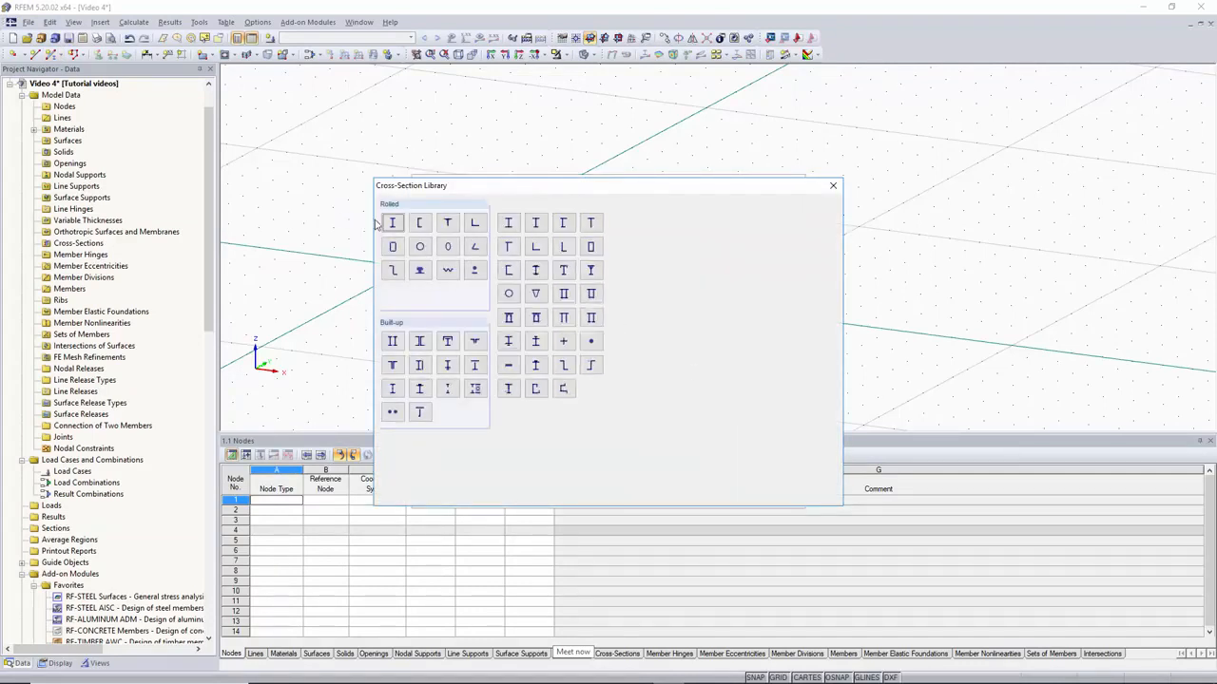
key("Escape")
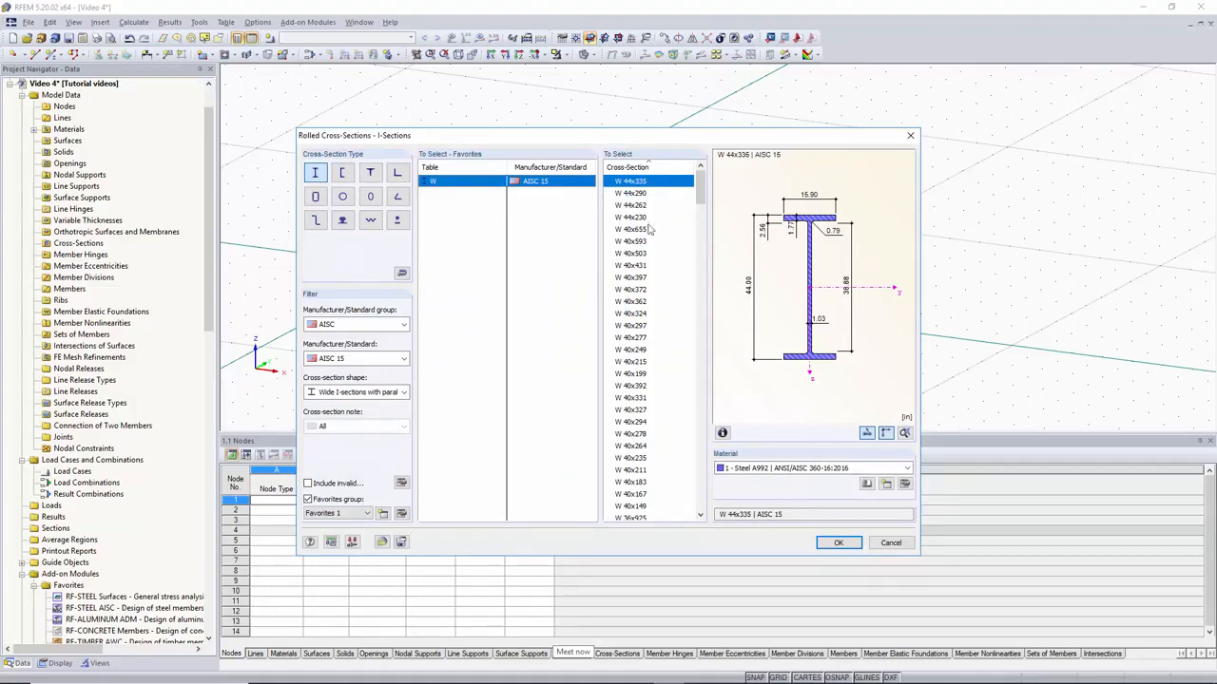
scroll(653, 301, "down", 3)
scroll(653, 302, "down", 20)
left_click(653, 300)
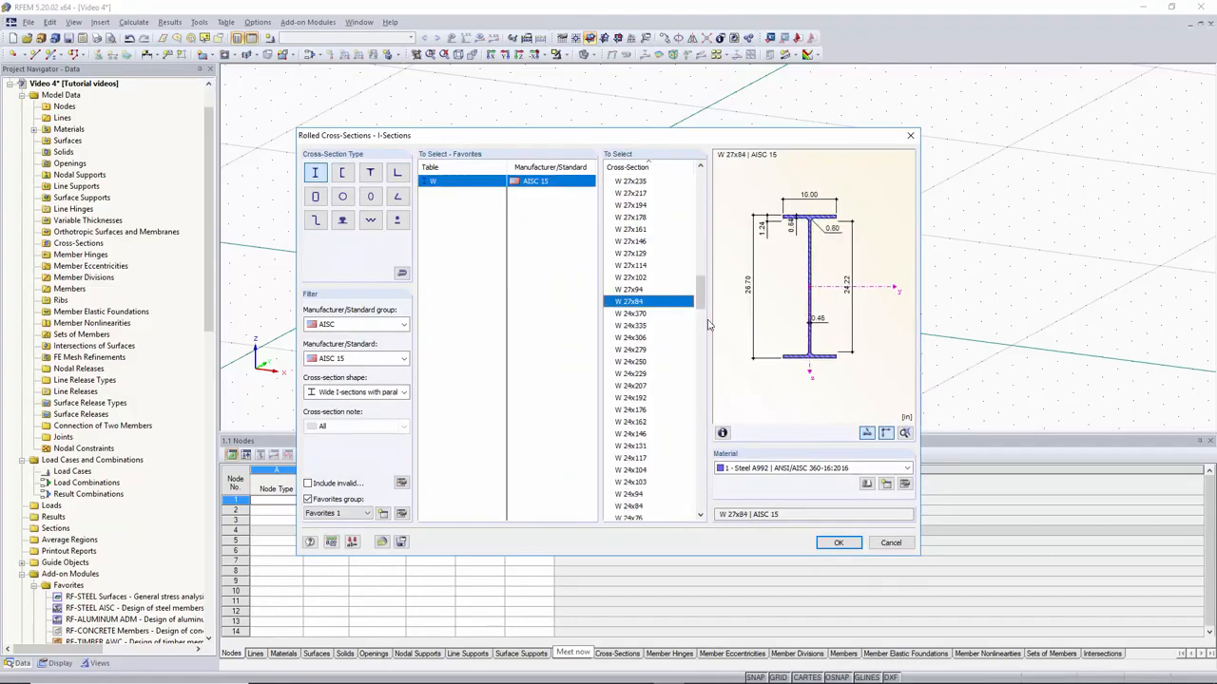
left_click(838, 542)
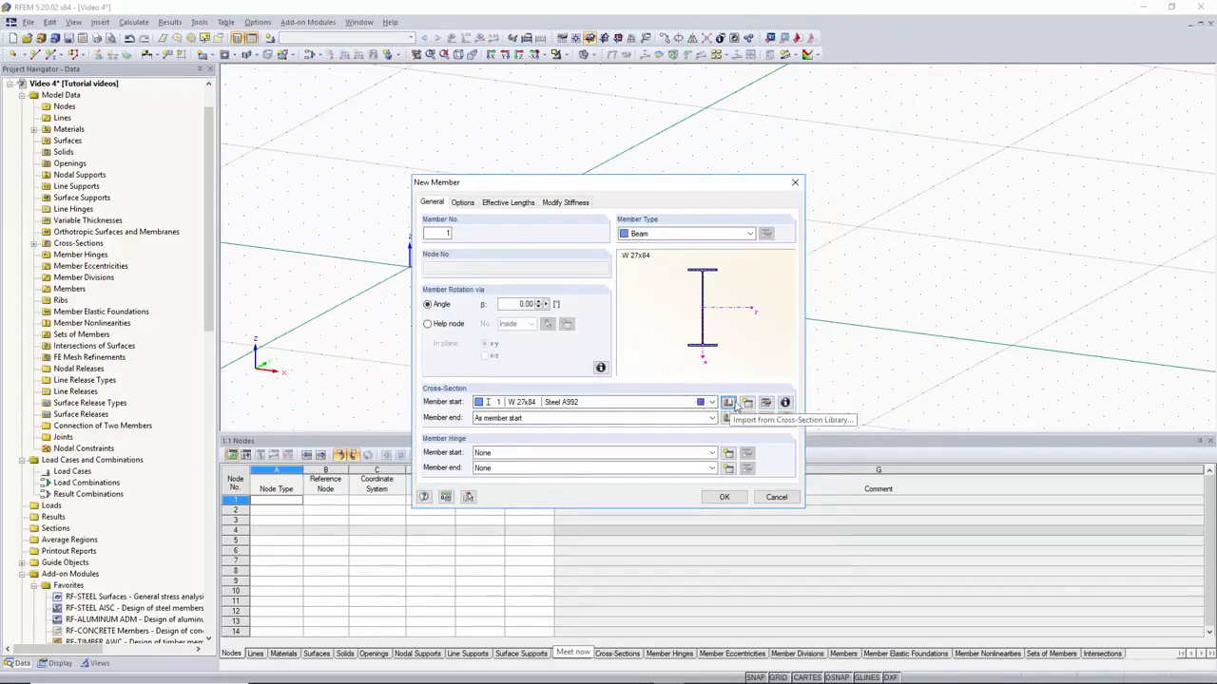
left_click(766, 402)
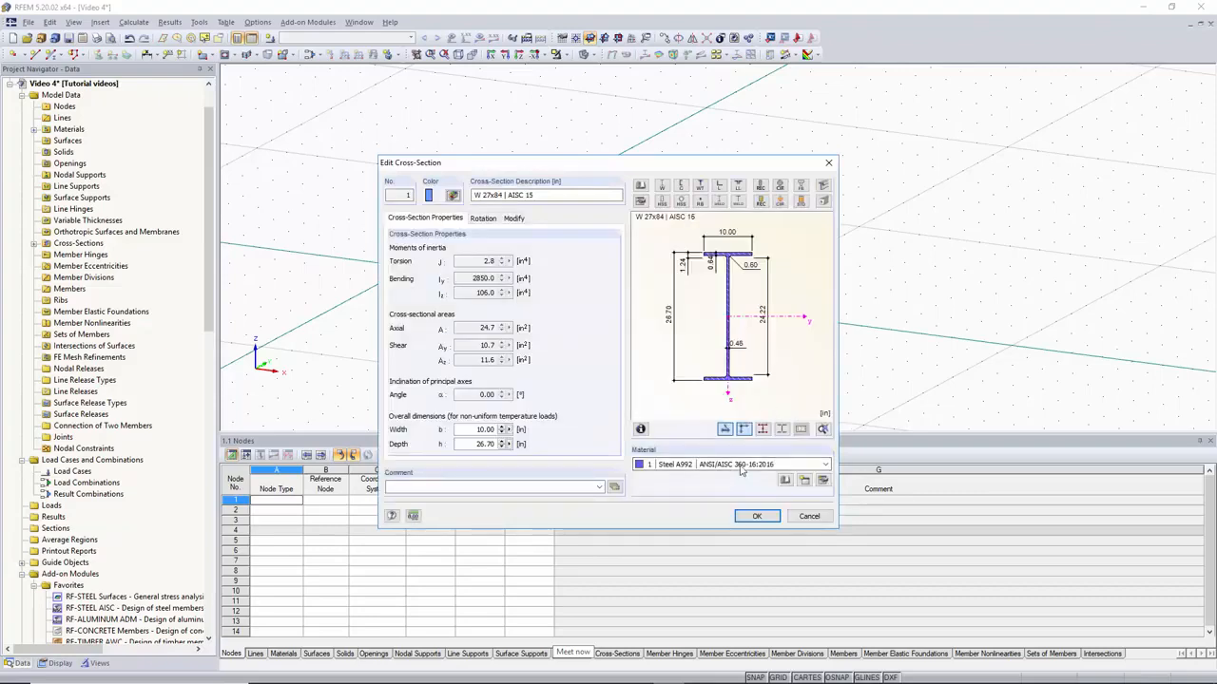
left_click(760, 517)
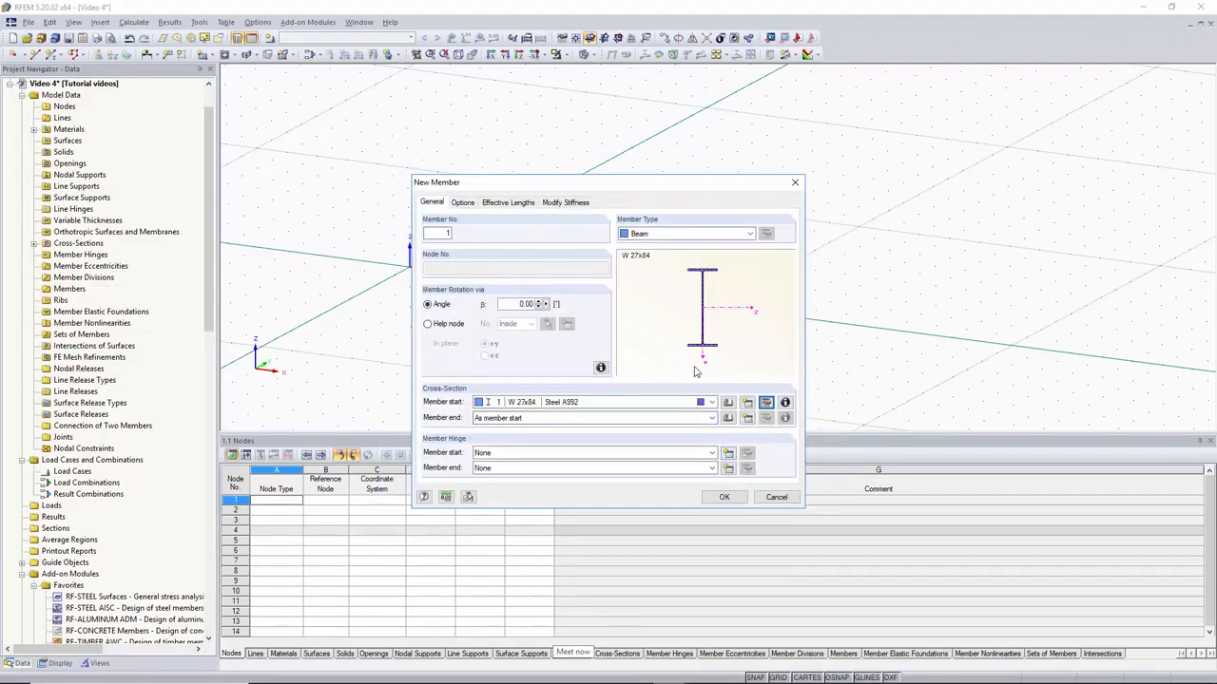
Place the W 27x84 beam member from the grid origin to X = 10 ft along the X-axis
left_click(725, 498)
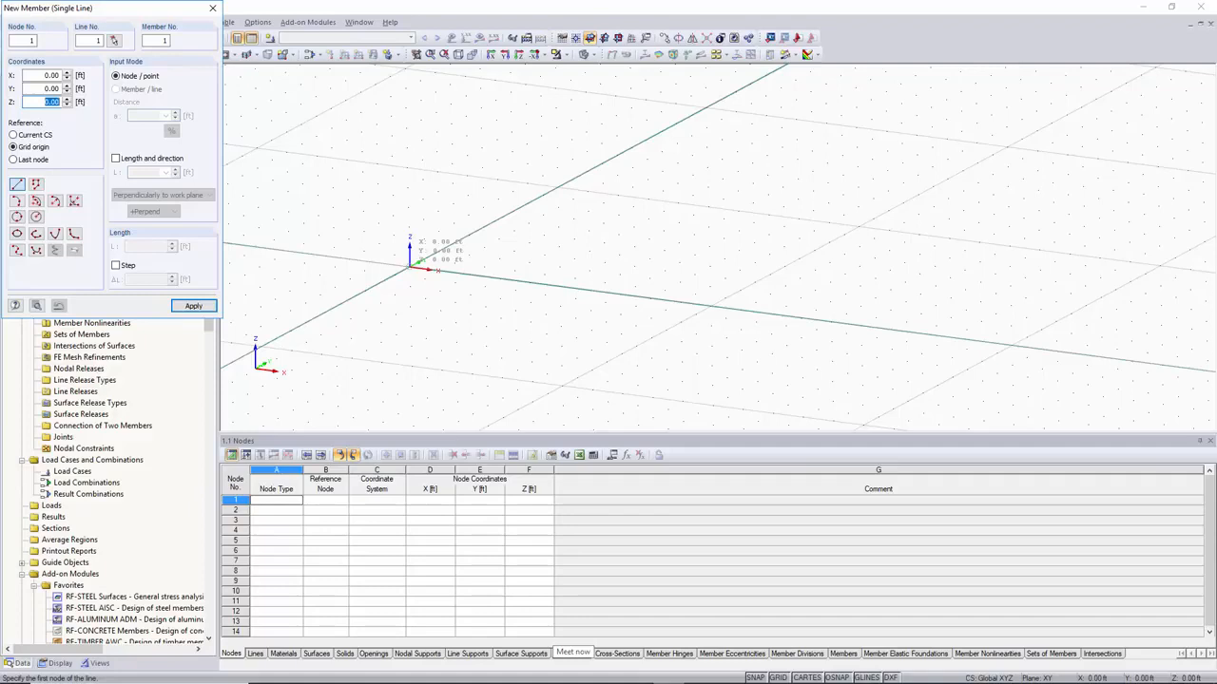
left_click(411, 266)
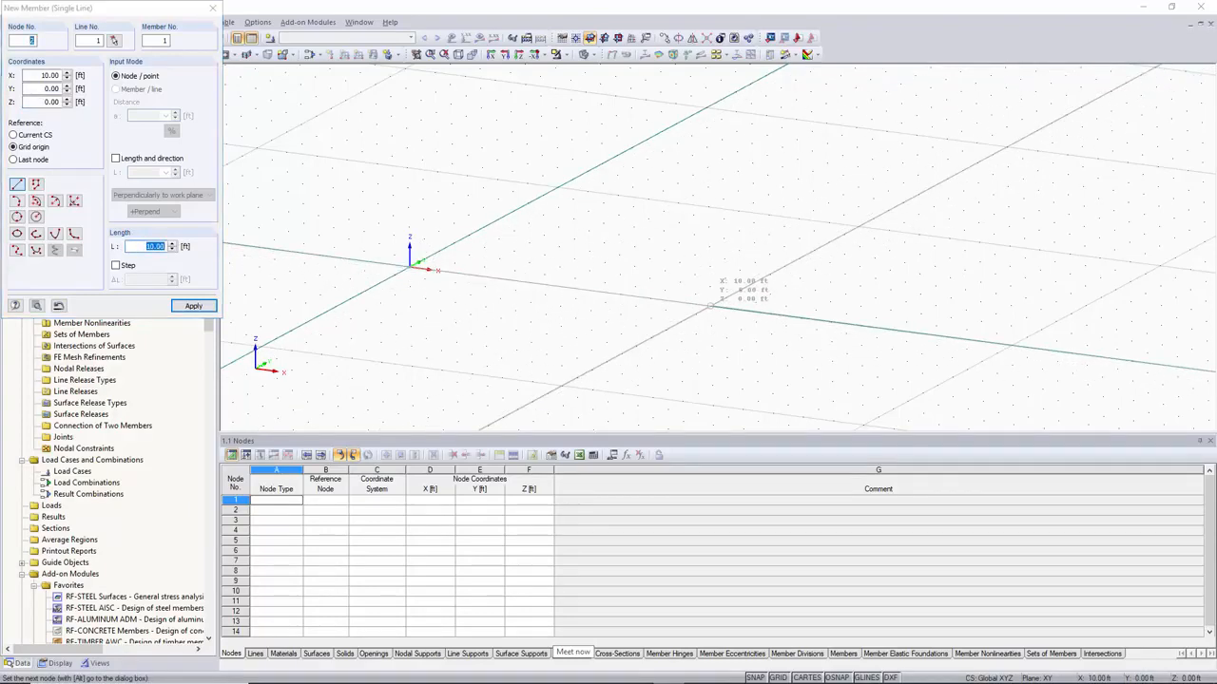
left_click(710, 305)
key("Escape")
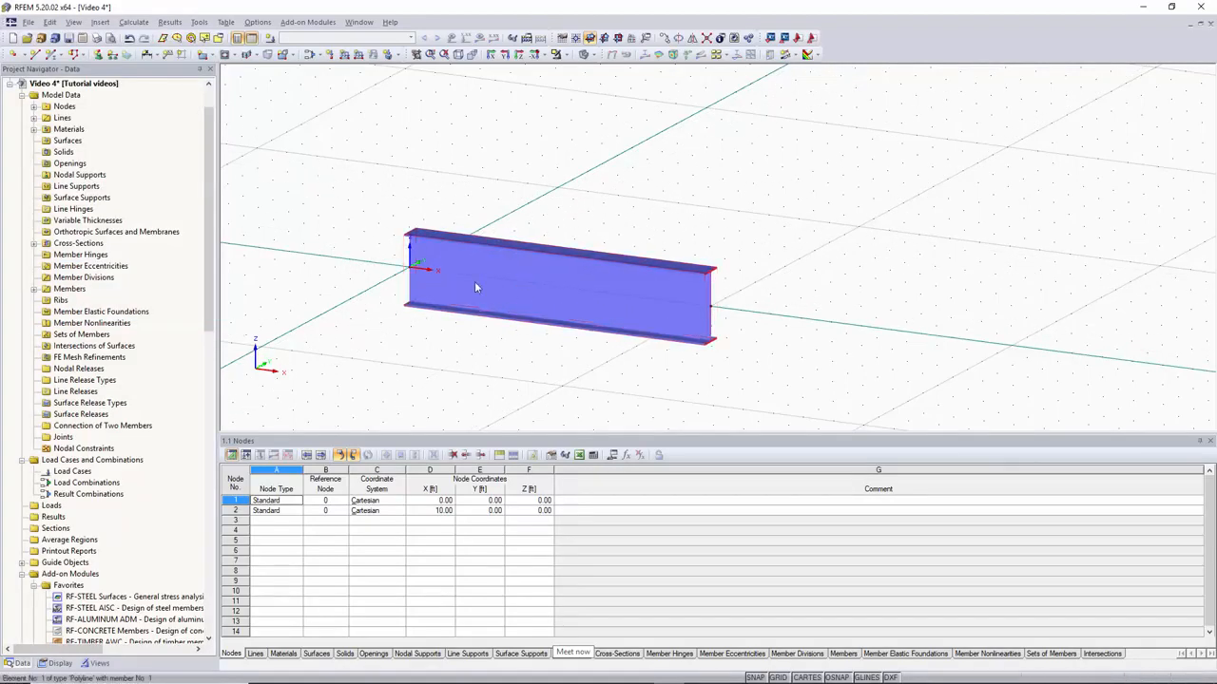
Define a fully fixed nodal support by also restraining rotation about X and Y, with all translations and rotations fixed
left_click(99, 54)
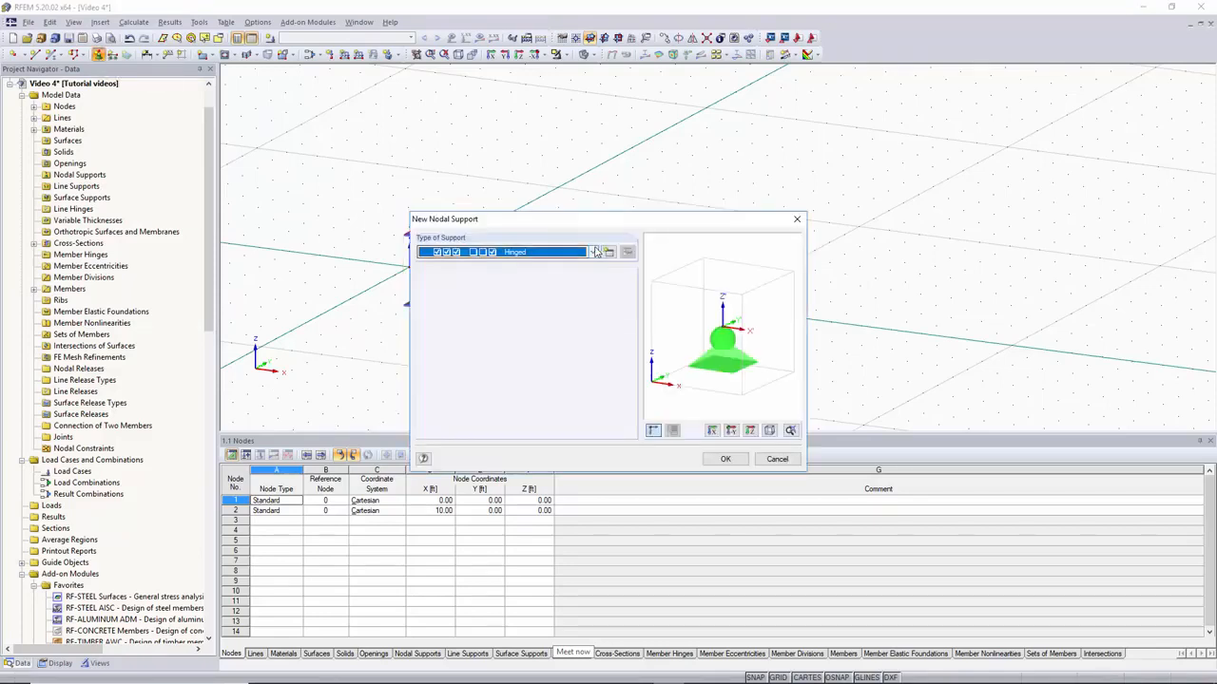
left_click(607, 252)
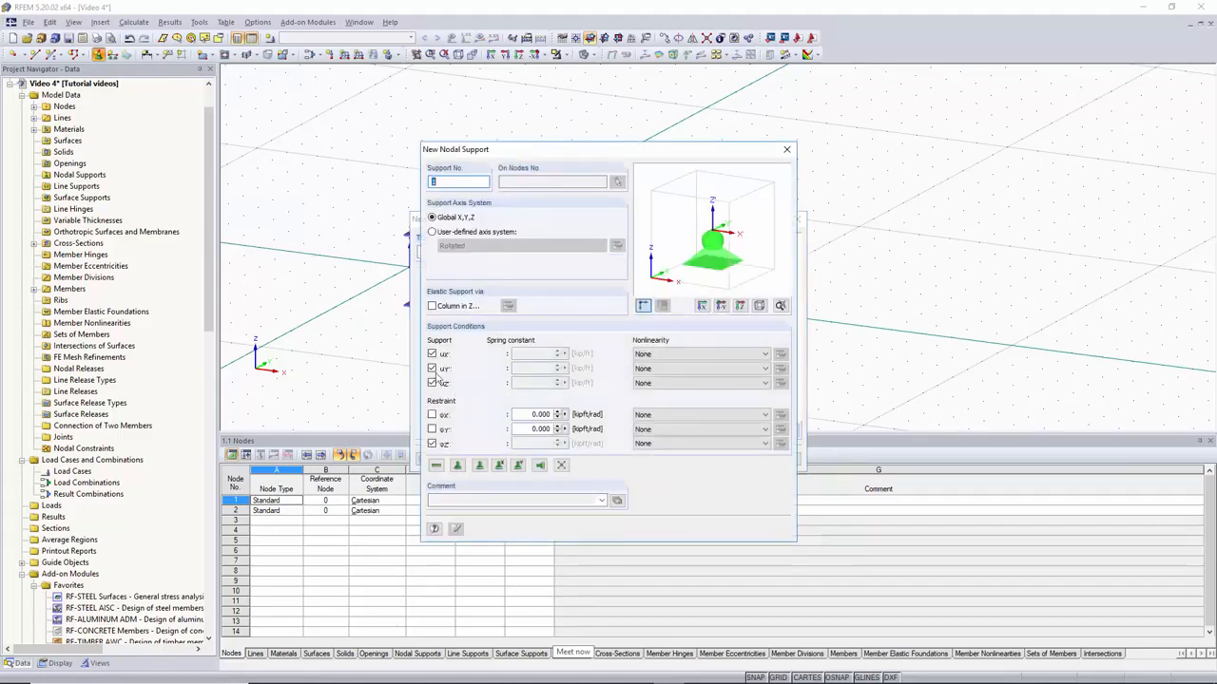
left_click(432, 415)
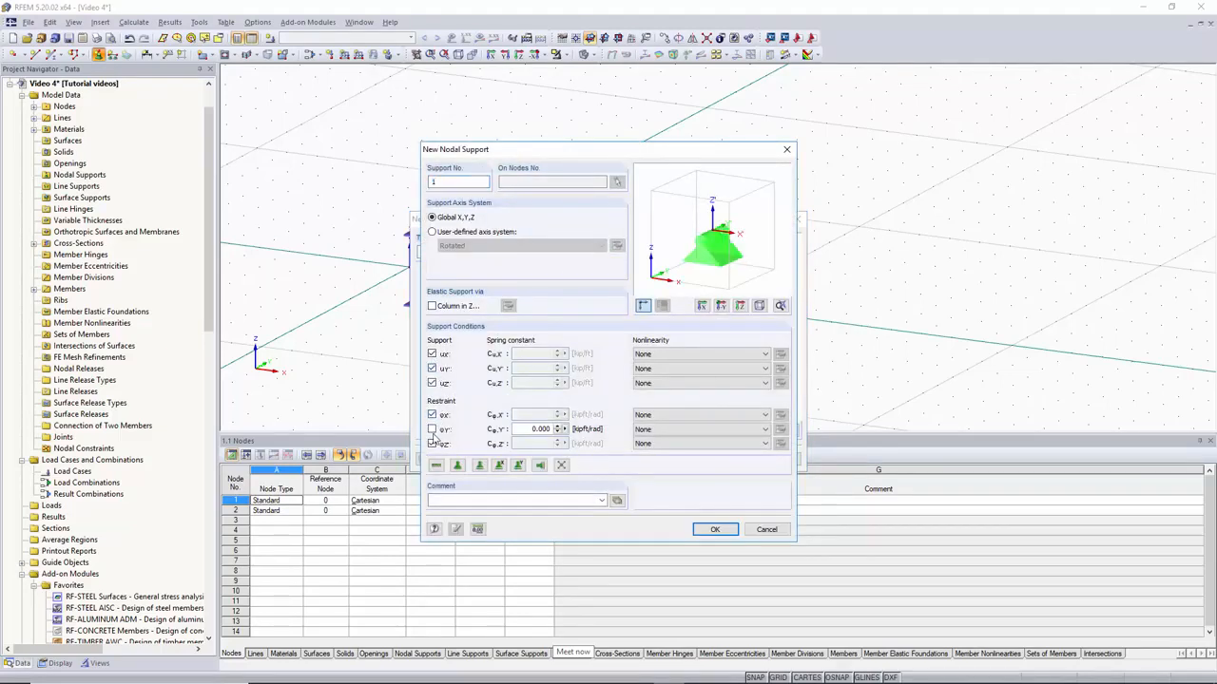
left_click(432, 430)
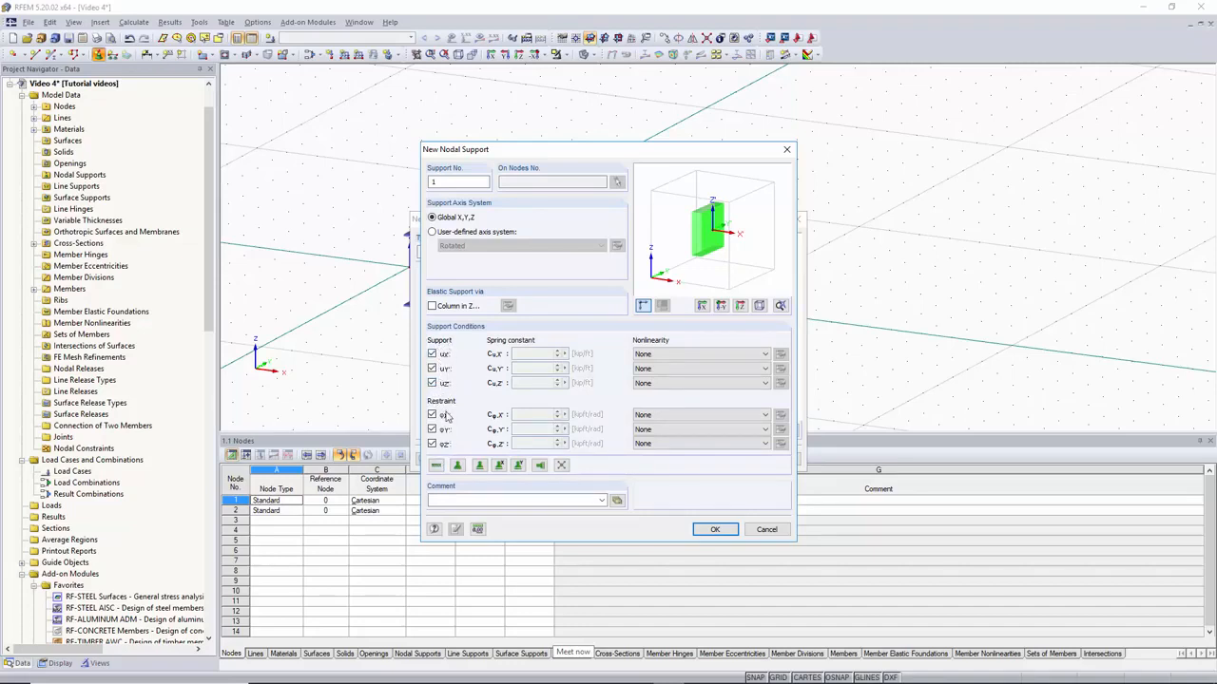
left_click(715, 529)
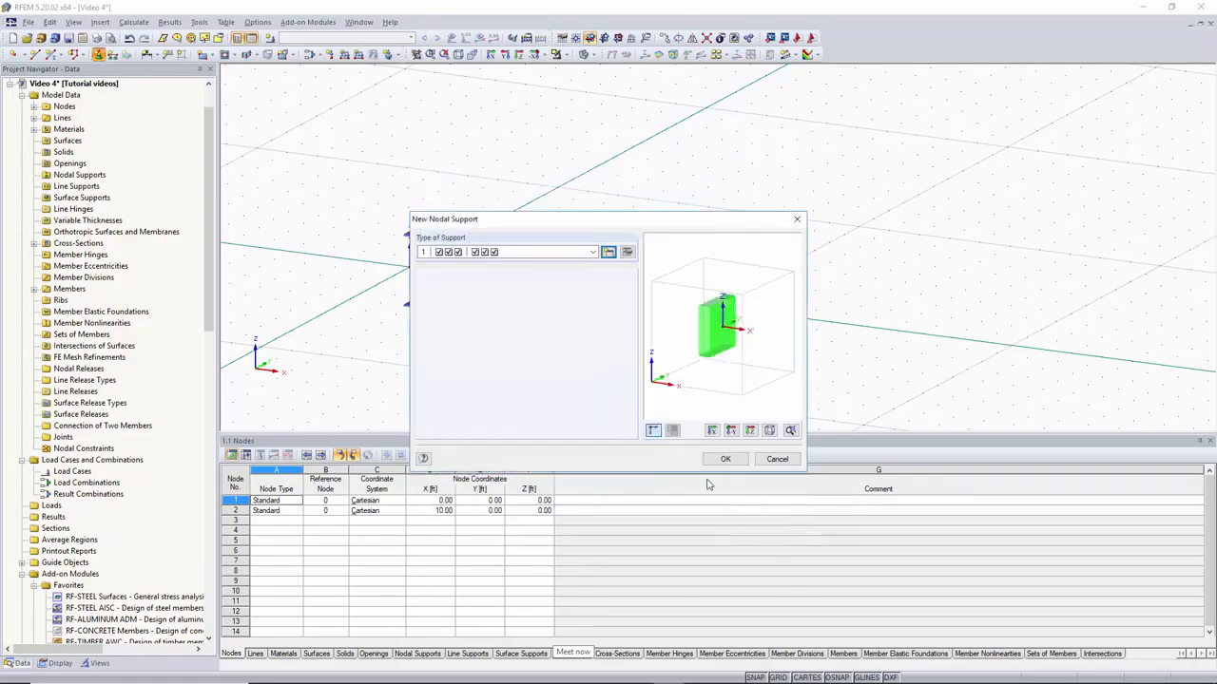
Place the fully fixed nodal support on the beam's start node at the grid origin
left_click(726, 456)
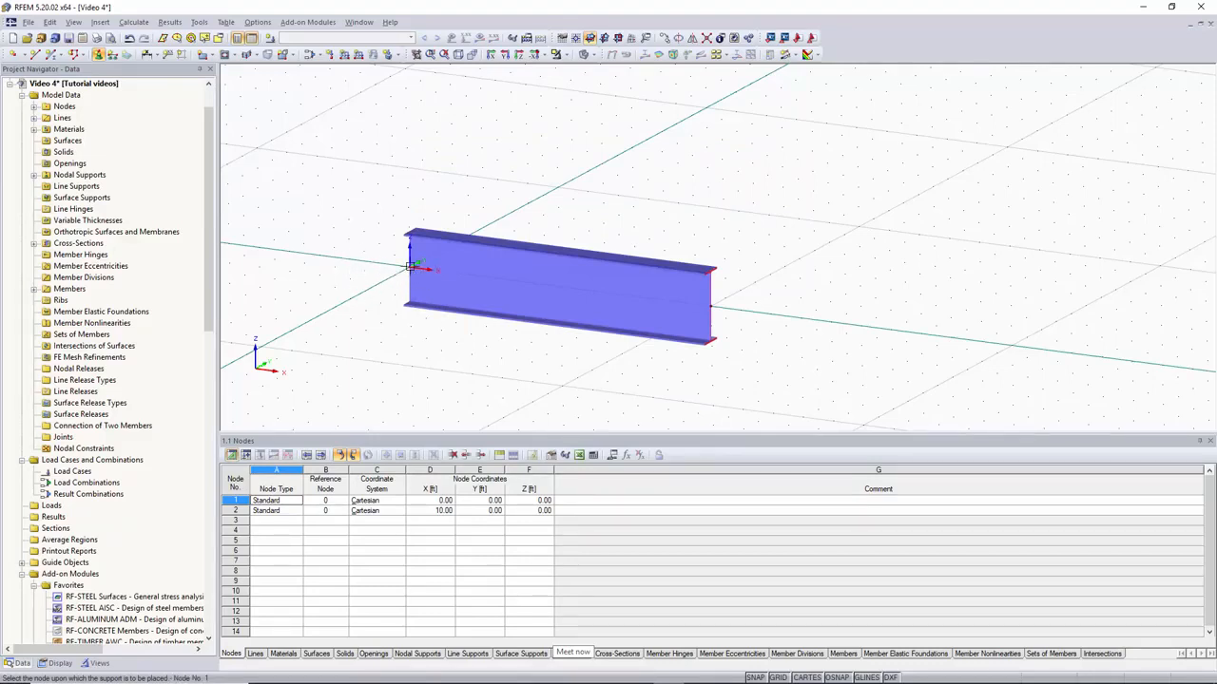
left_click(411, 268)
middle_click_drag(699, 296, 529, 189, "ctrl")
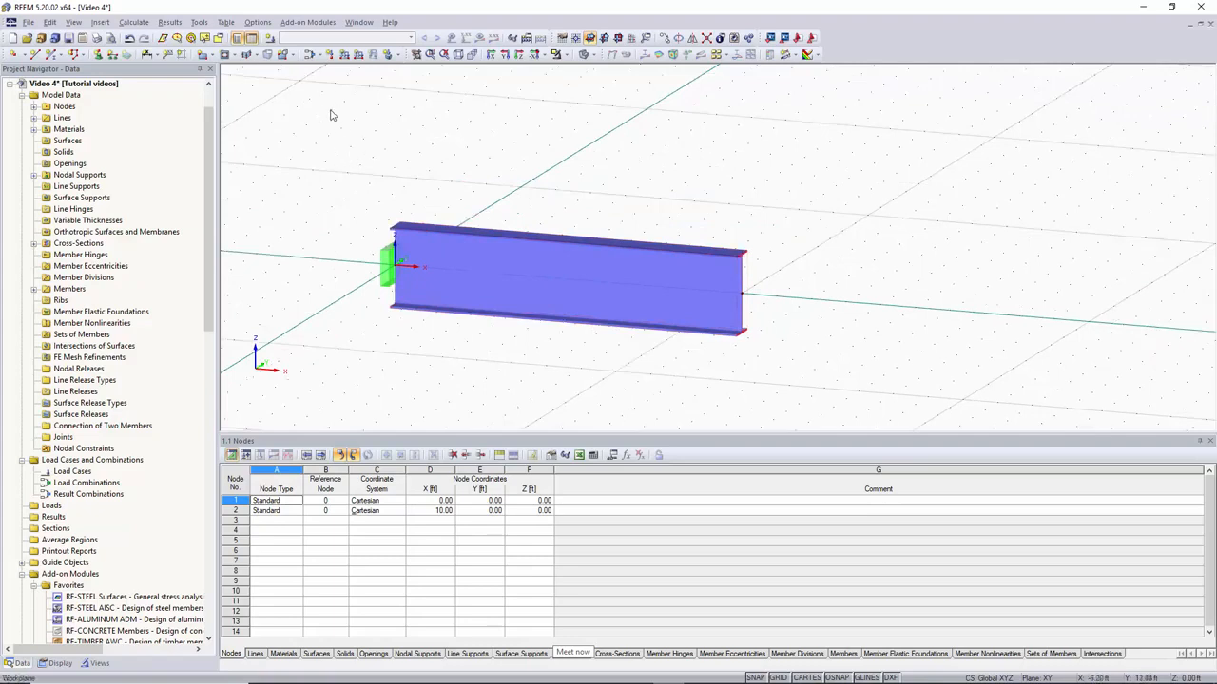
Create load case LC1 with the description "Dead load", keeping it in the Dead action category with self-weight active
left_click(269, 43)
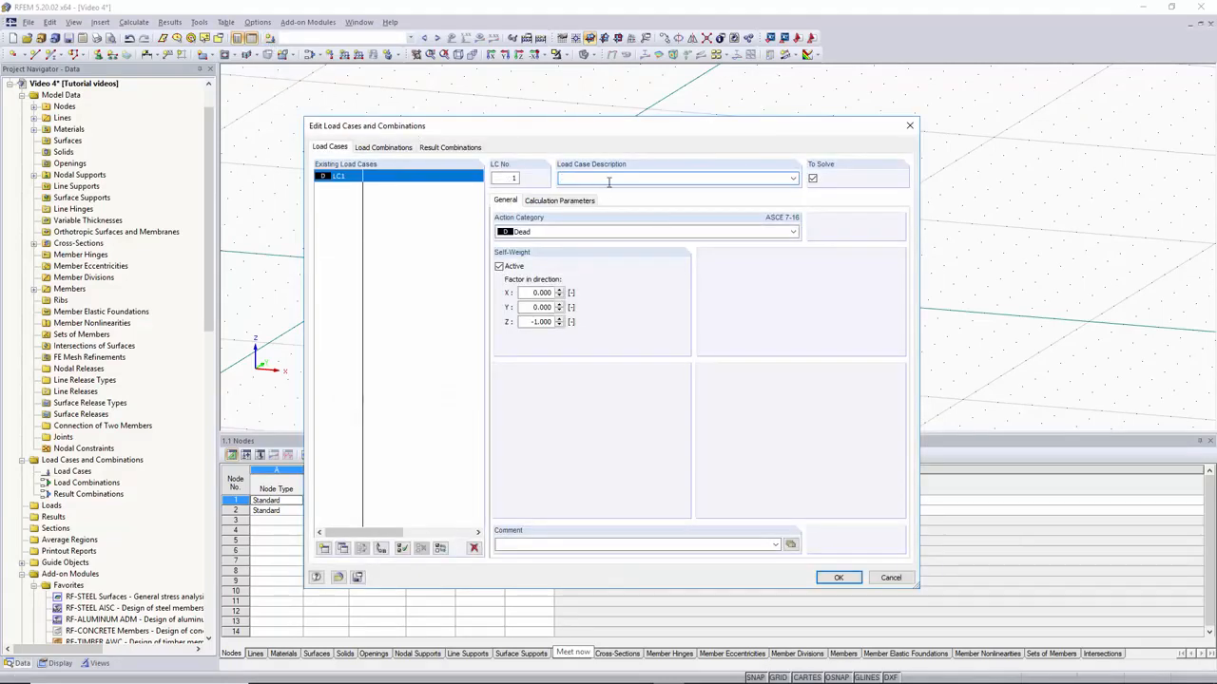
type("Dead lo")
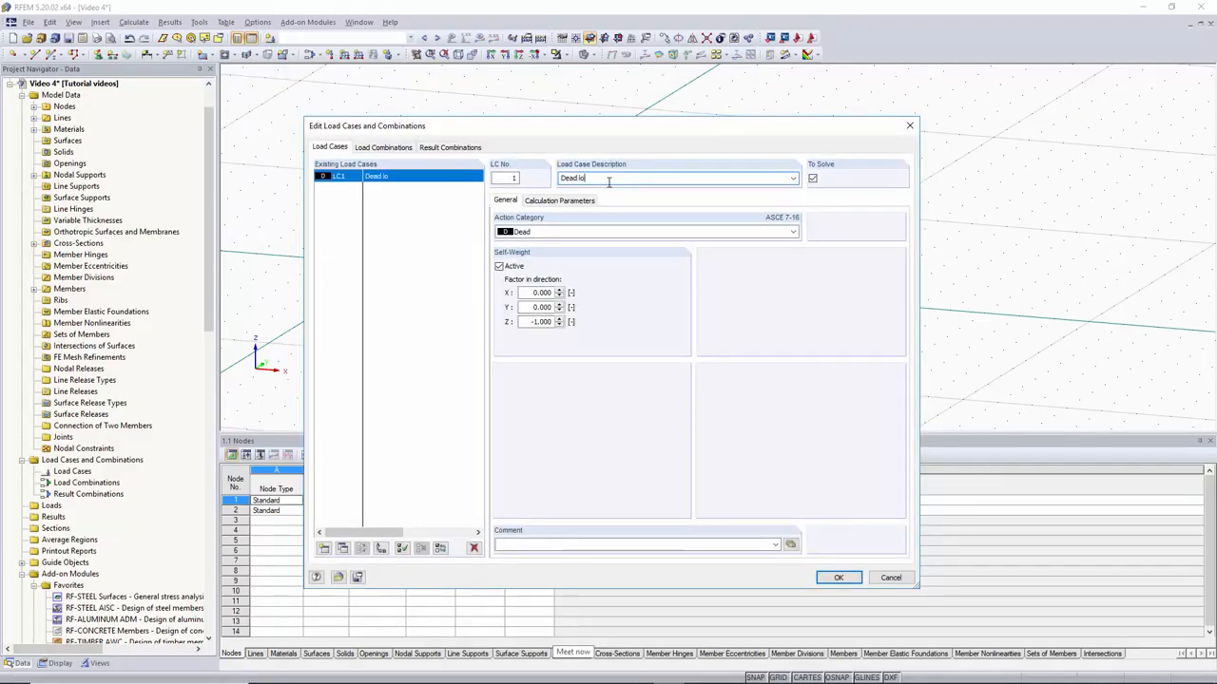
type("ad")
left_click(836, 578)
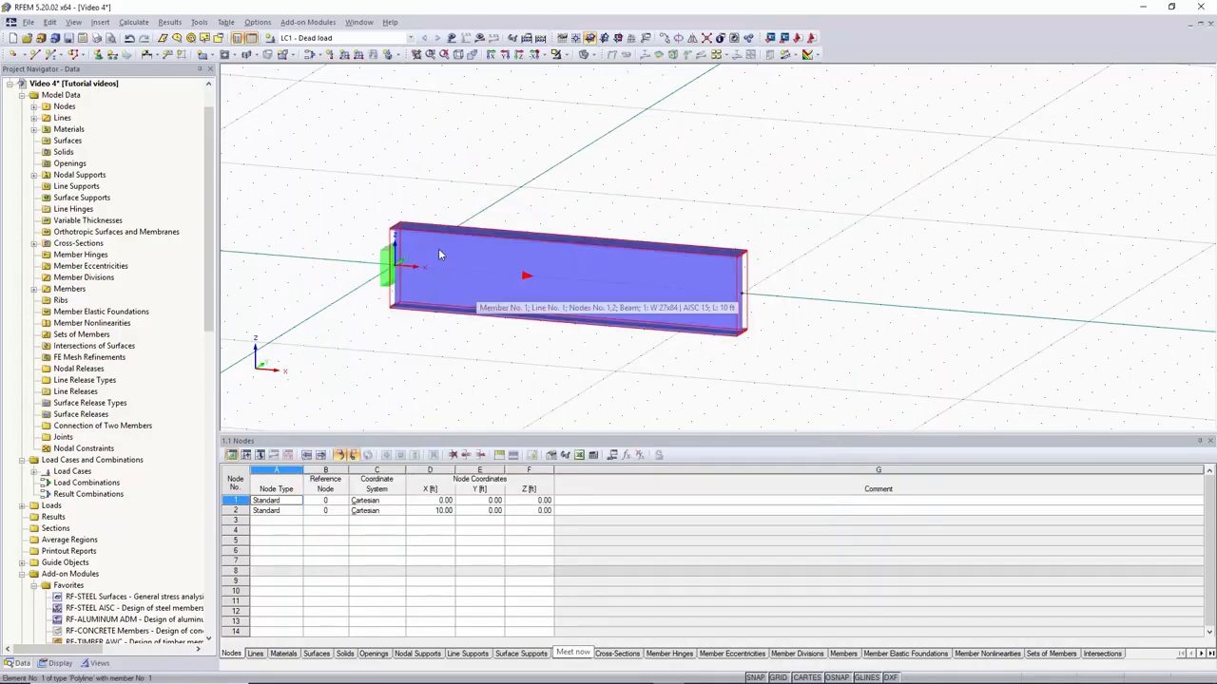
left_click(399, 40)
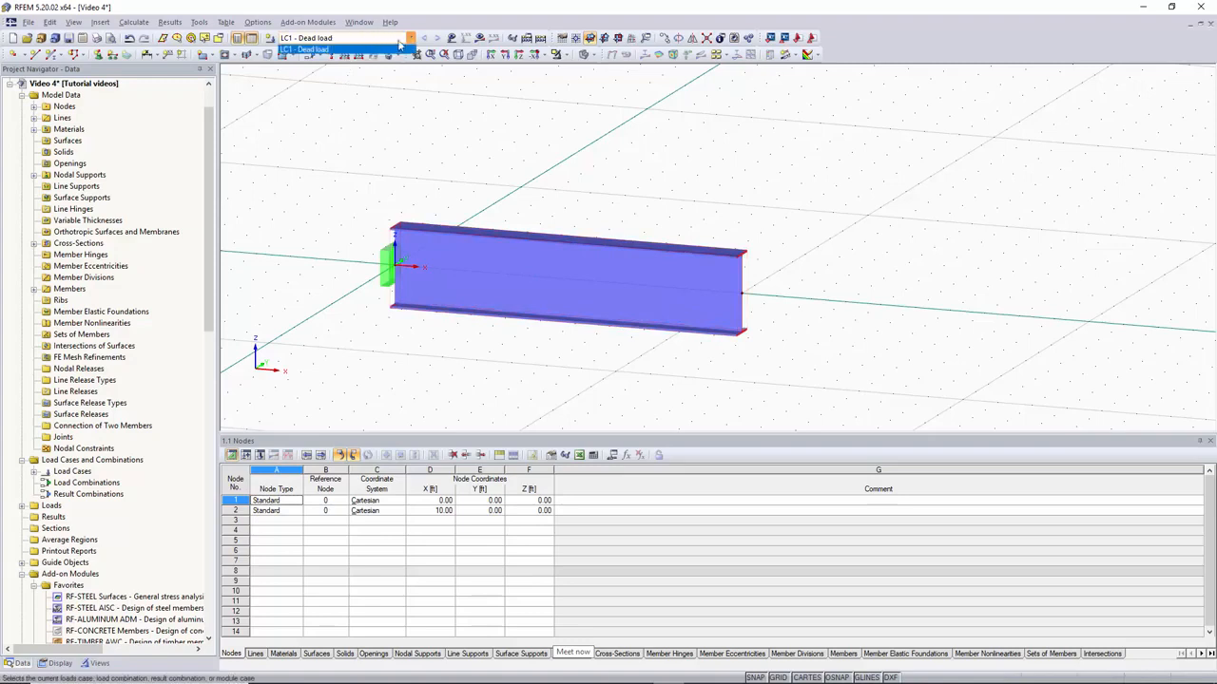
left_click(404, 40)
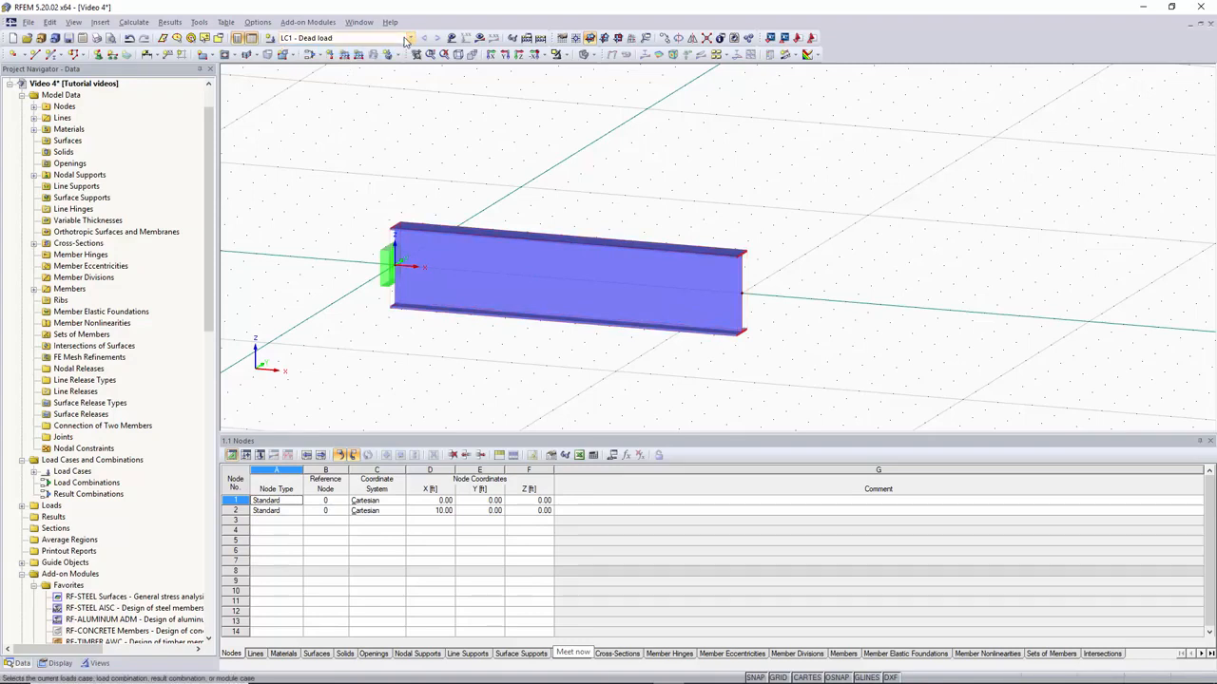
Start a new member load as a trapezoidal force in global ZL, with p2 set to -10 kip/ft
left_click(345, 55)
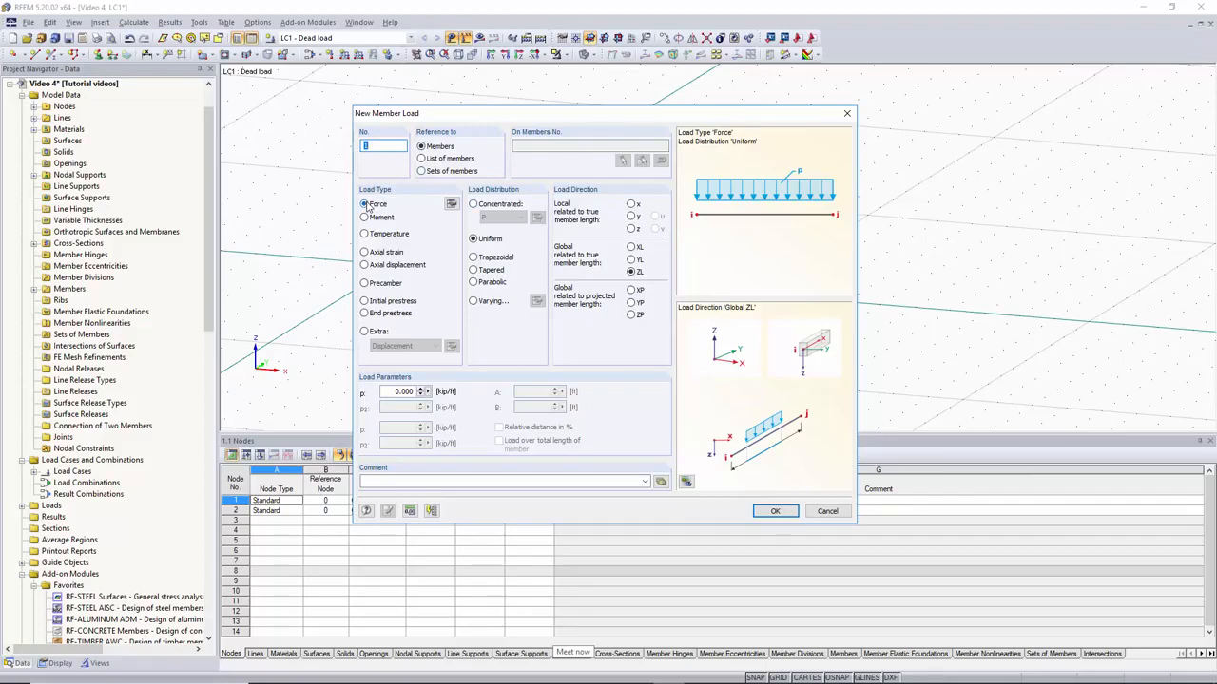
left_click(507, 259)
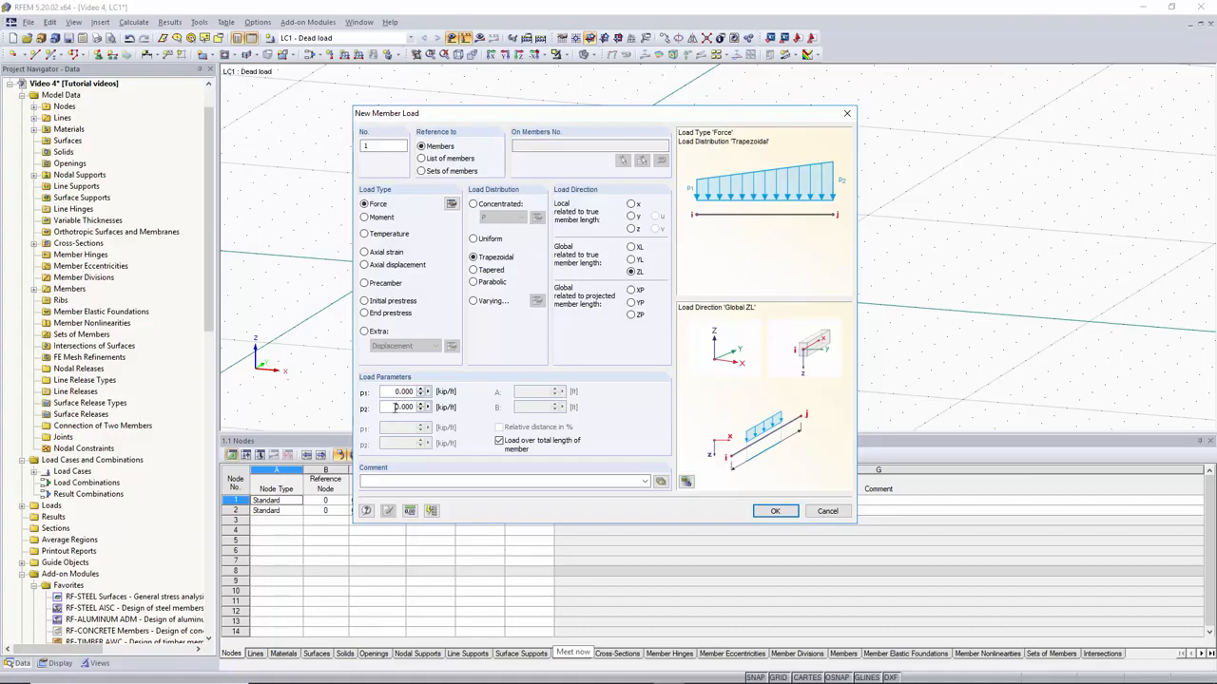
double_click(395, 406)
type("10")
Limit the trapezoidal load by relative distance, from 10% of the member length to the free end, and apply it to the beam
left_click(498, 442)
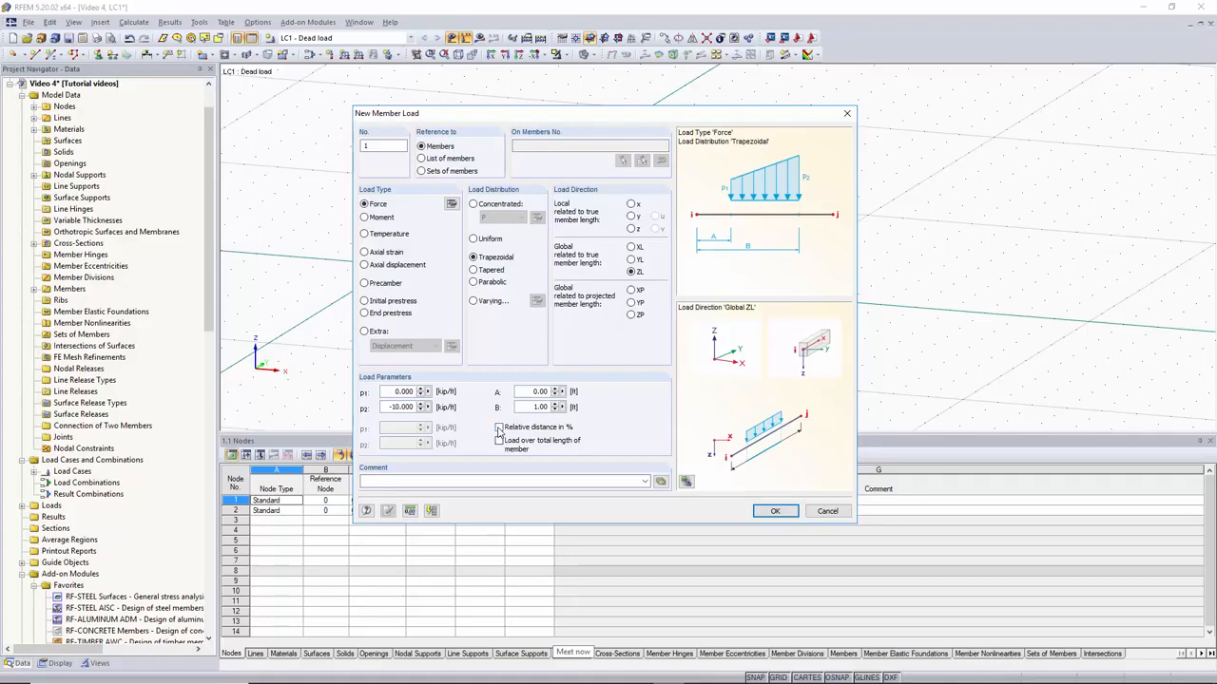
left_click(498, 428)
left_click_drag(521, 391, 606, 389)
type("10")
key("Tab")
type("1")
left_click(775, 510)
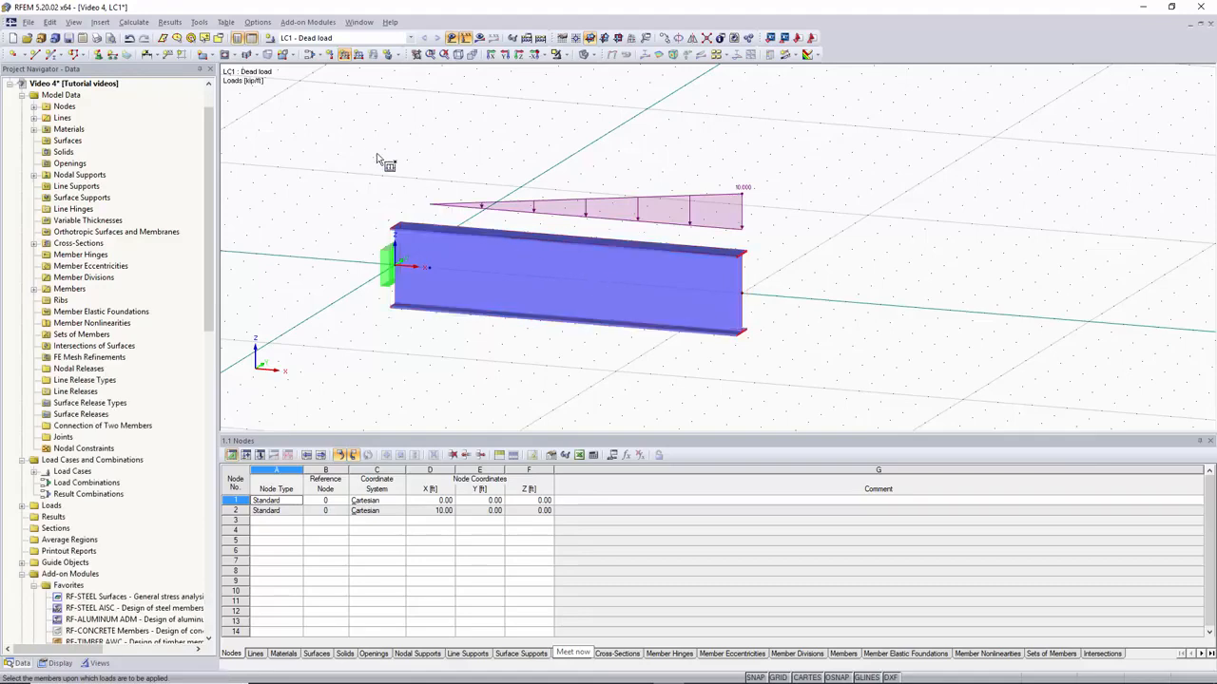
middle_click_drag(380, 174, 434, 155, "ctrl")
right_click(434, 153)
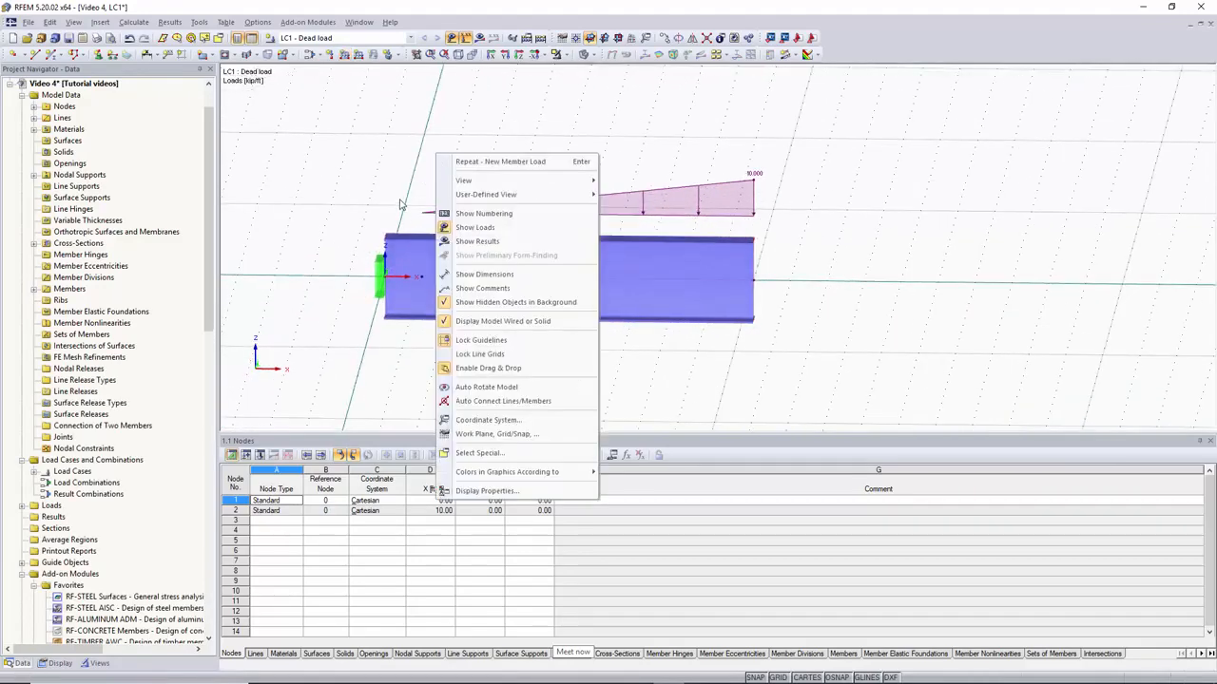
left_click(396, 198)
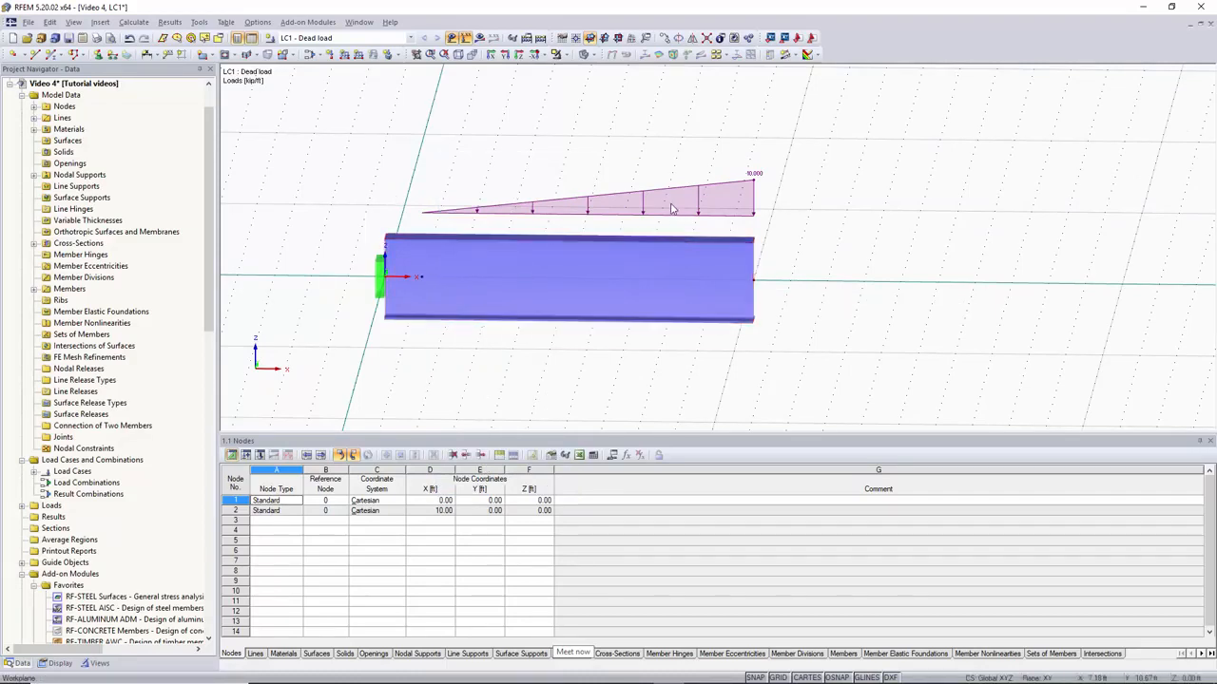
left_click(728, 321)
left_click(584, 132)
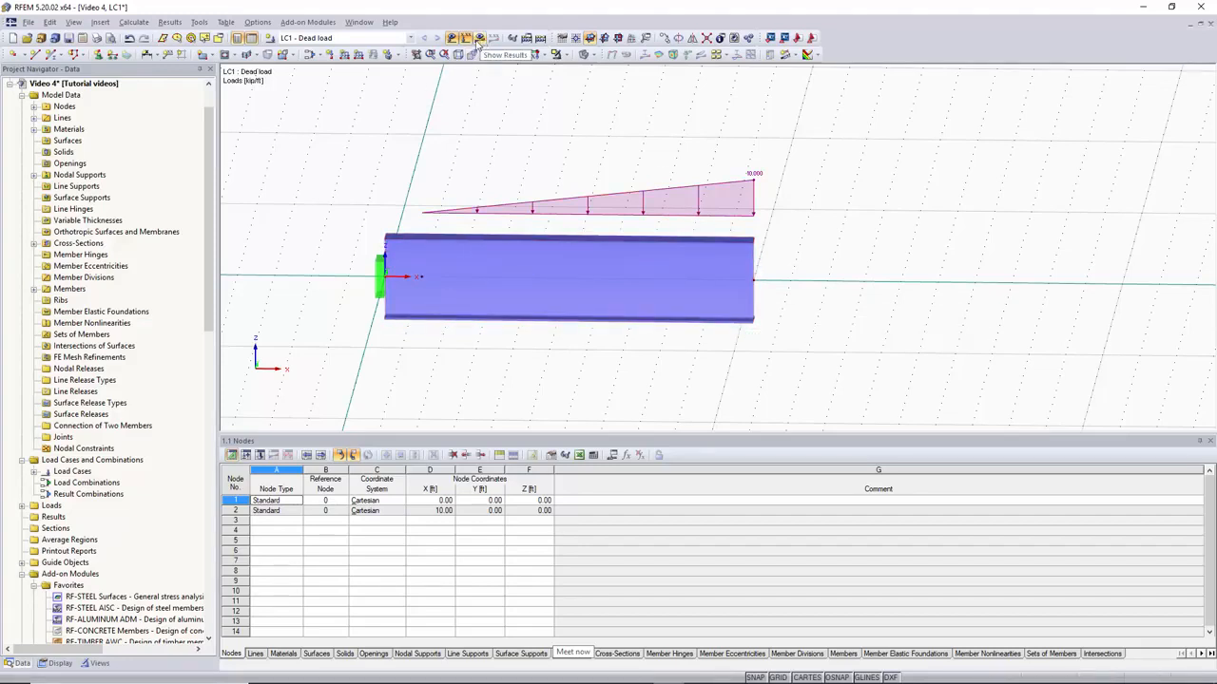
Calculate the Dead load case and show its global deformation u on the beam displayed as a wireframe
left_click(541, 39)
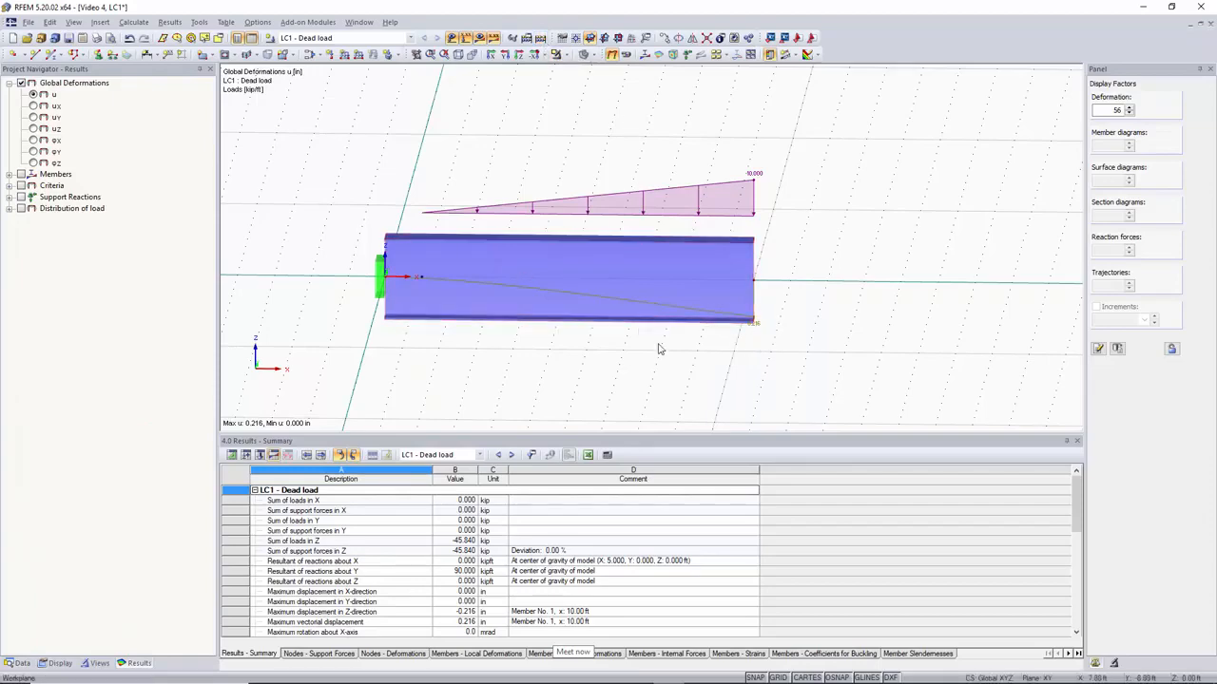
middle_click_drag(657, 348, 580, 336, "ctrl")
scroll(551, 337, "up", 4)
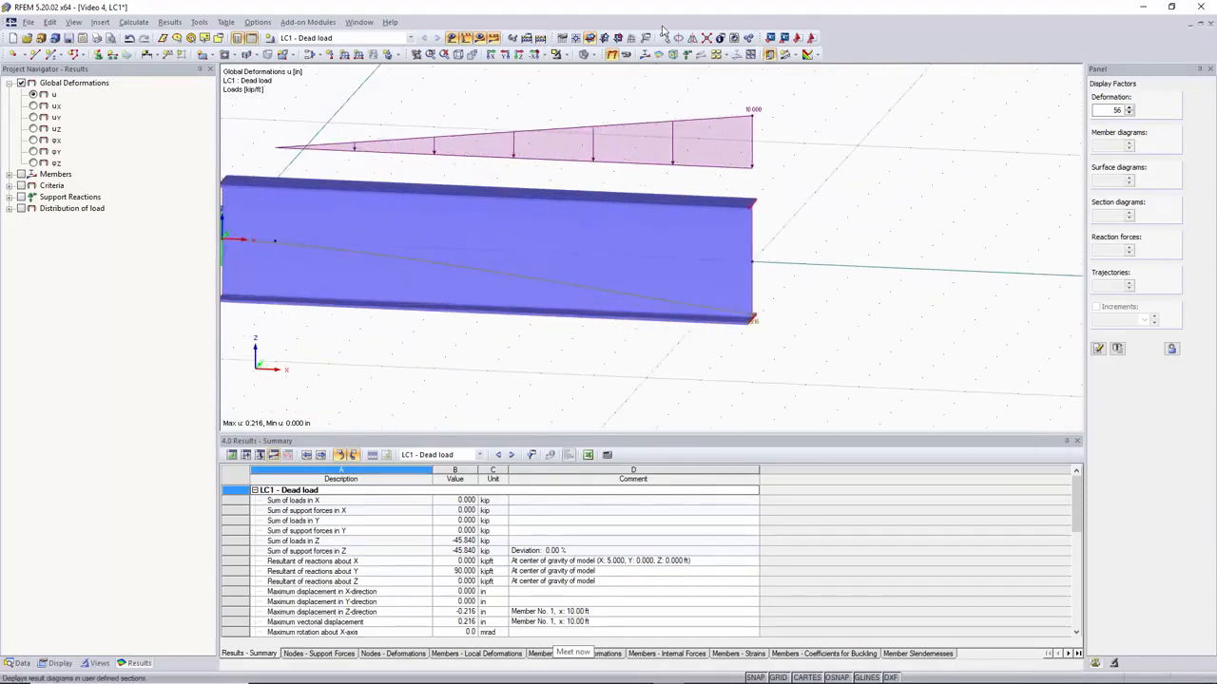
left_click(579, 54)
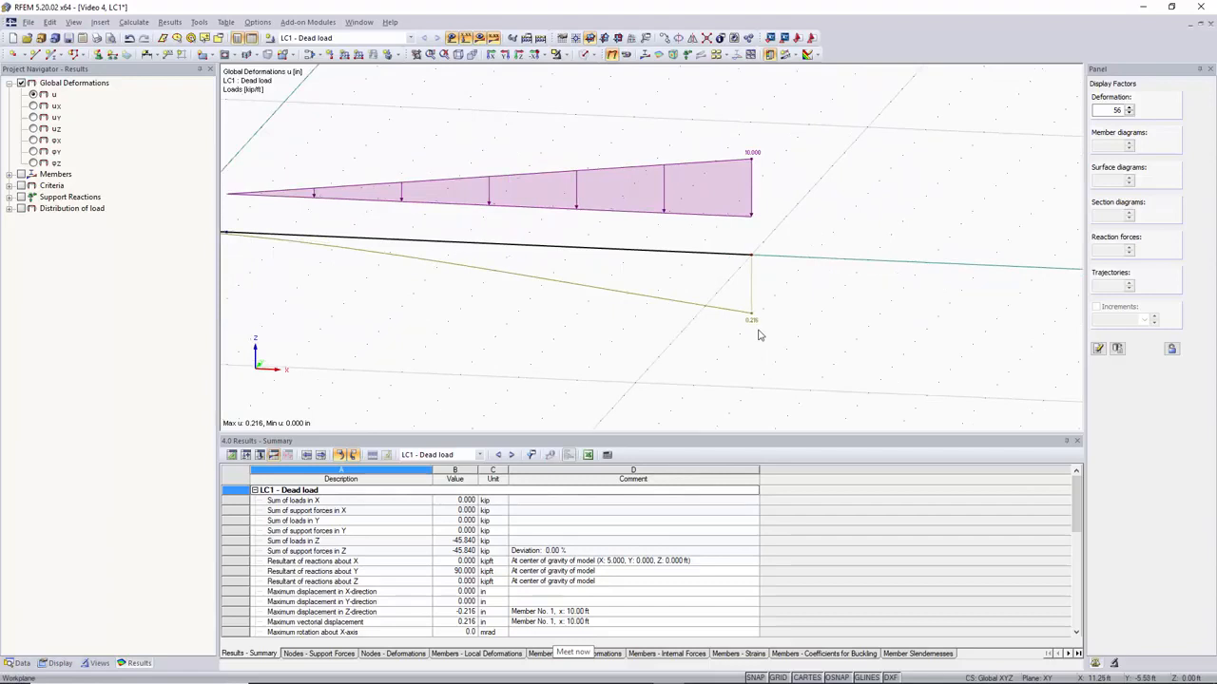
middle_click_drag(760, 335, 633, 345, "ctrl")
Switch from global deformations to member results and examine the shear force Vz diagram along the beam
left_click(21, 174)
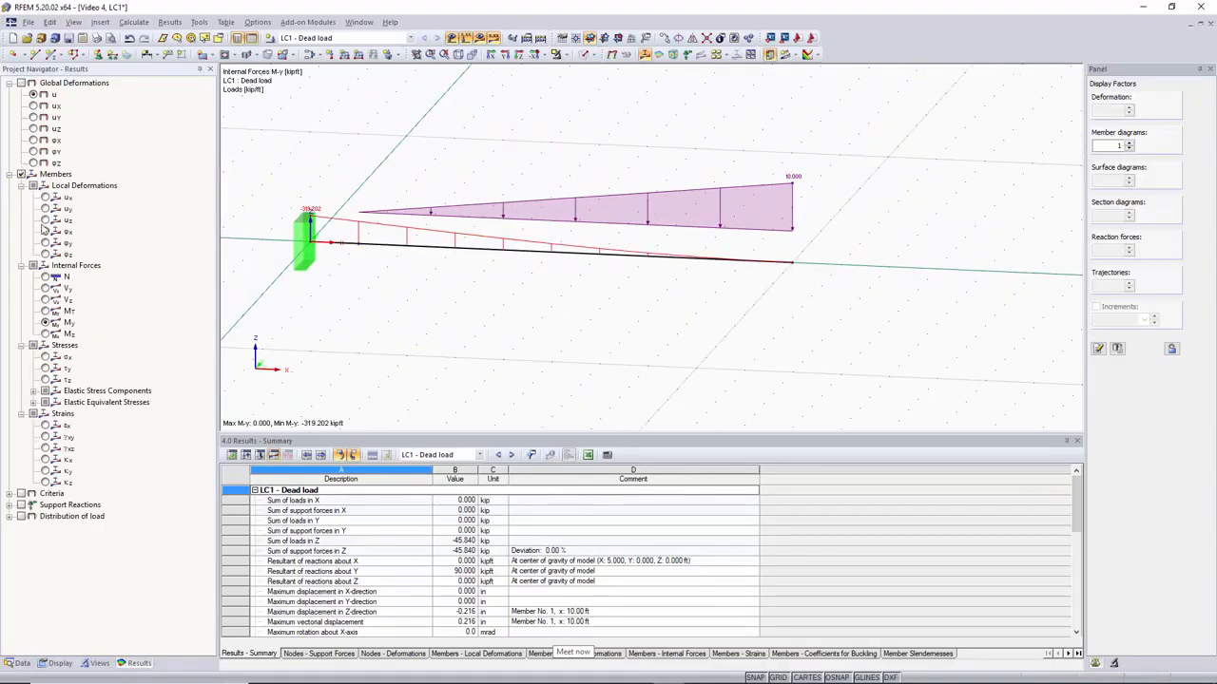
left_click(45, 299)
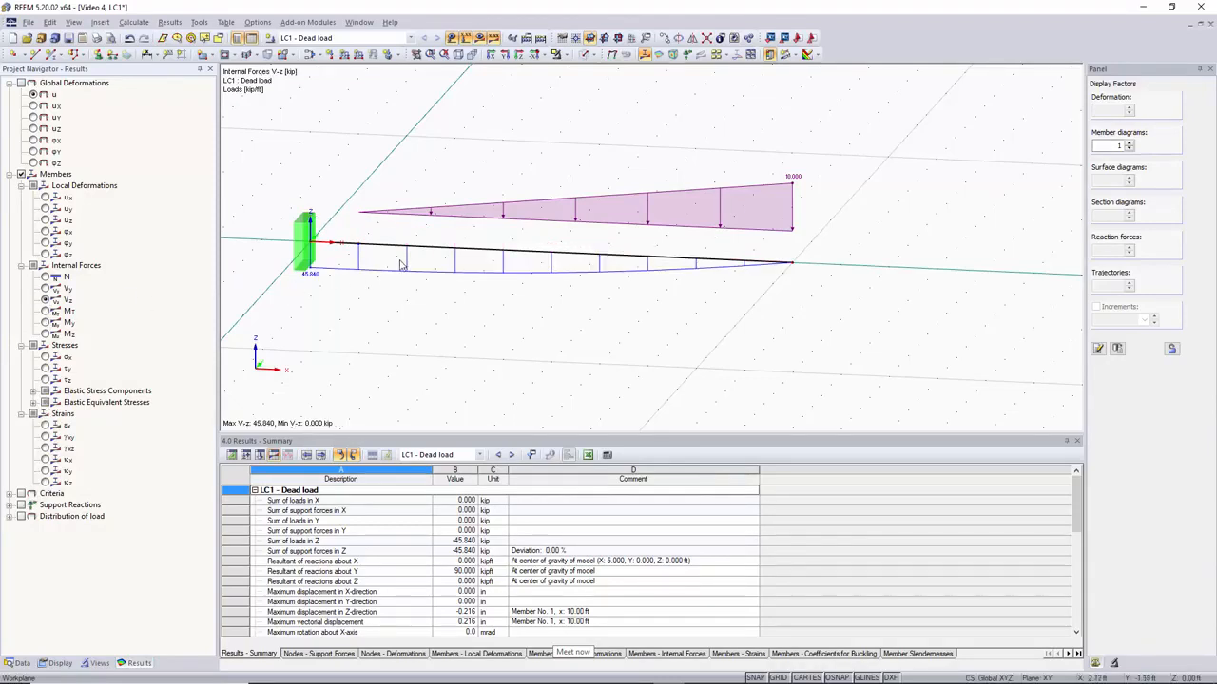
scroll(305, 282, "up", 1)
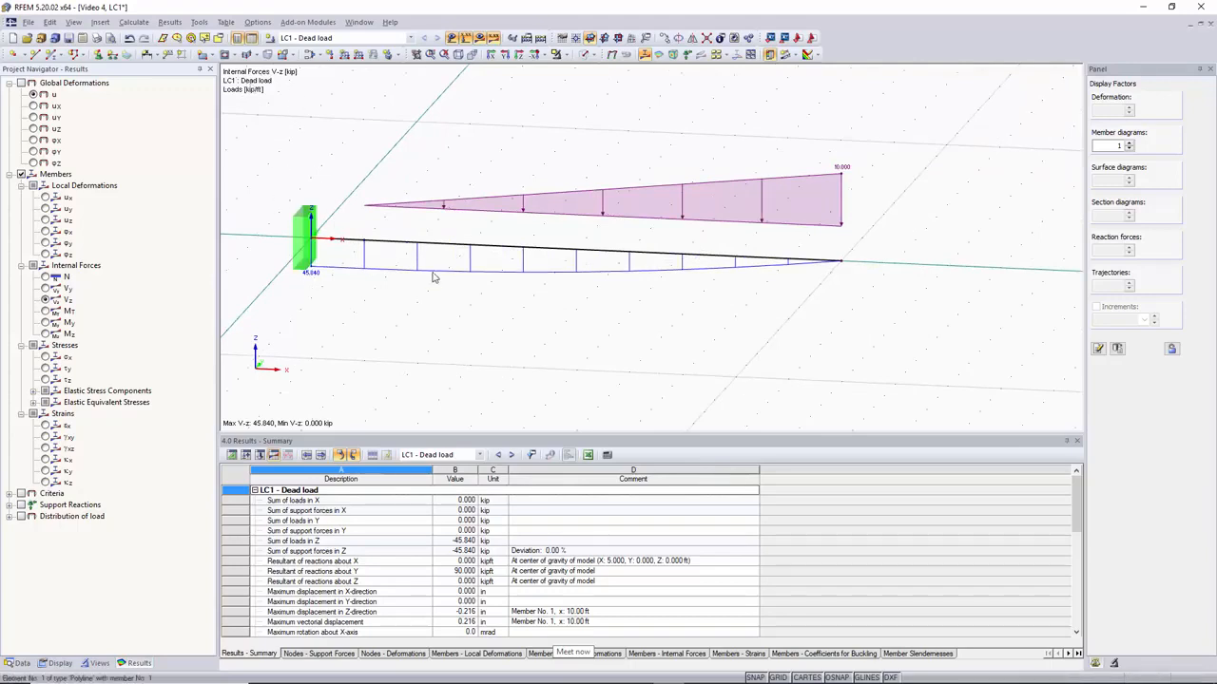
middle_click_drag(433, 276, 538, 339)
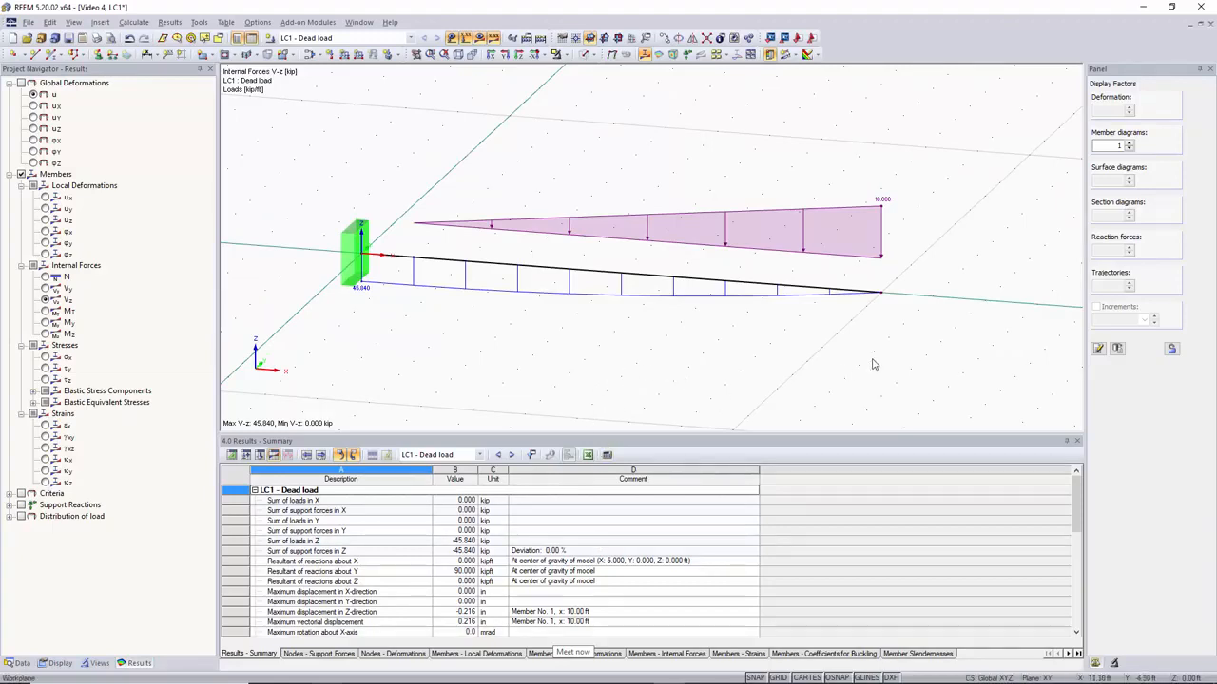
middle_click_drag(549, 153, 521, 155, "ctrl")
right_click(522, 155)
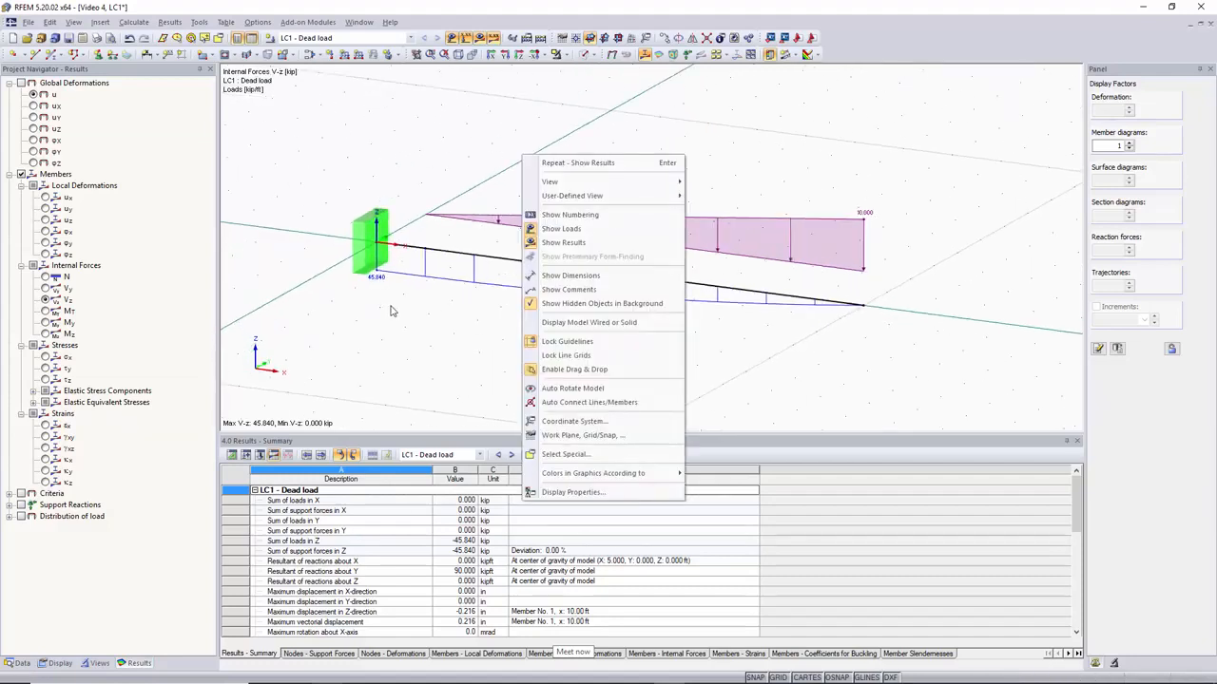
left_click(390, 311)
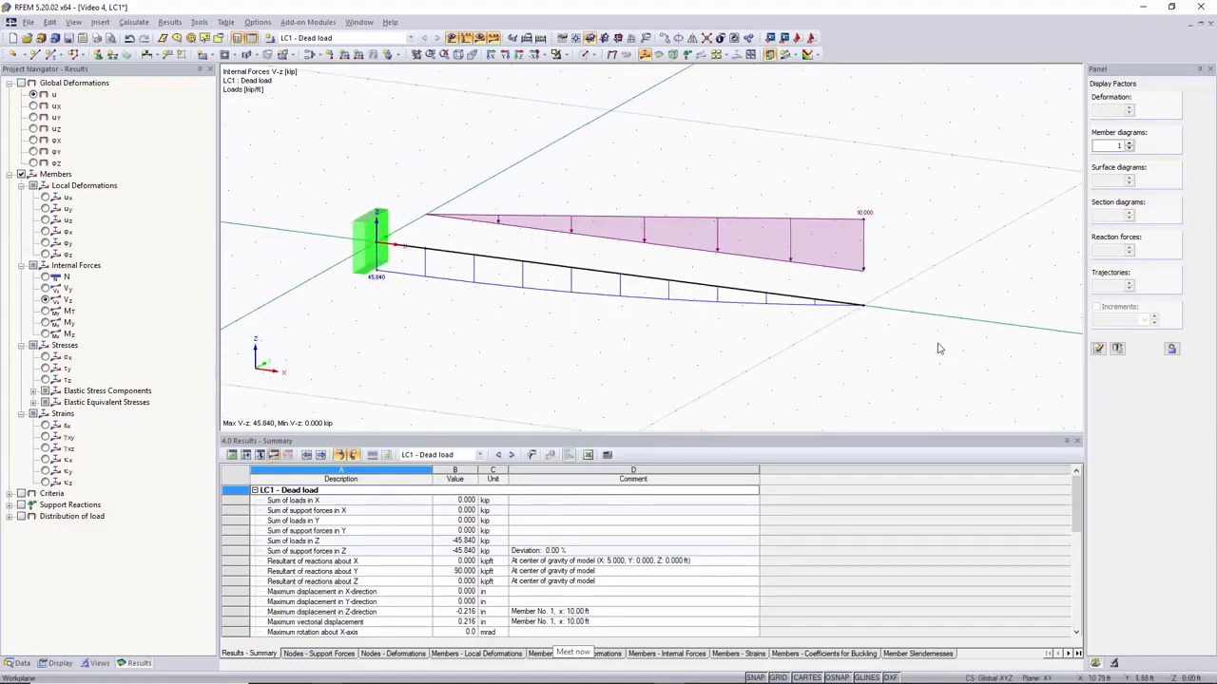